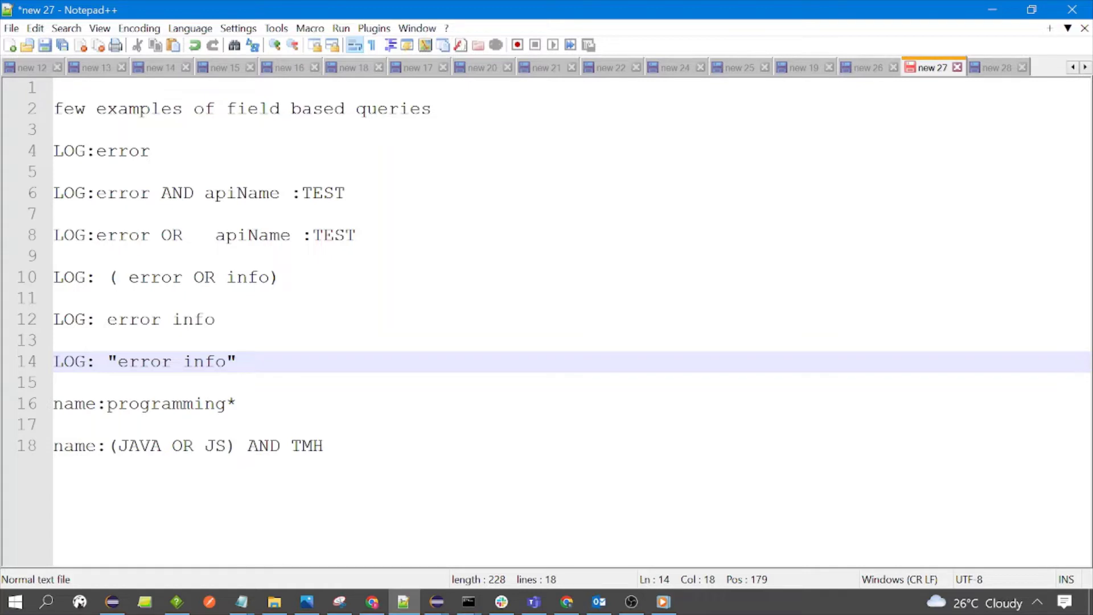
Review the example field-based queries, covering the LOG field, its error value, the apiName field and the AND operator
left_click(55, 151)
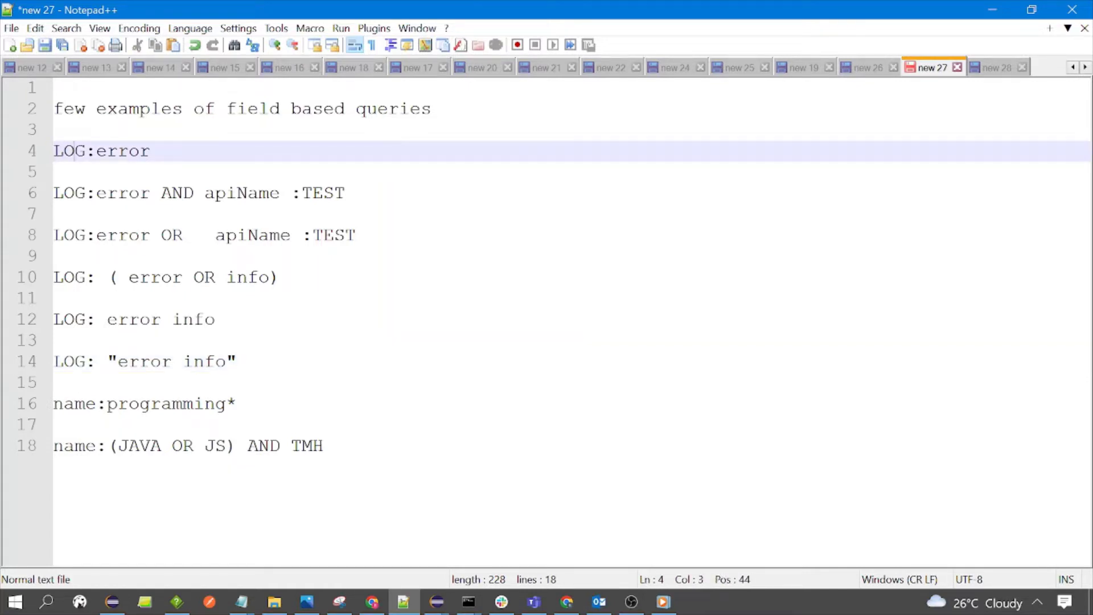
double_click(68, 152)
key("ctrl+Right")
key("ctrl+shift+Right")
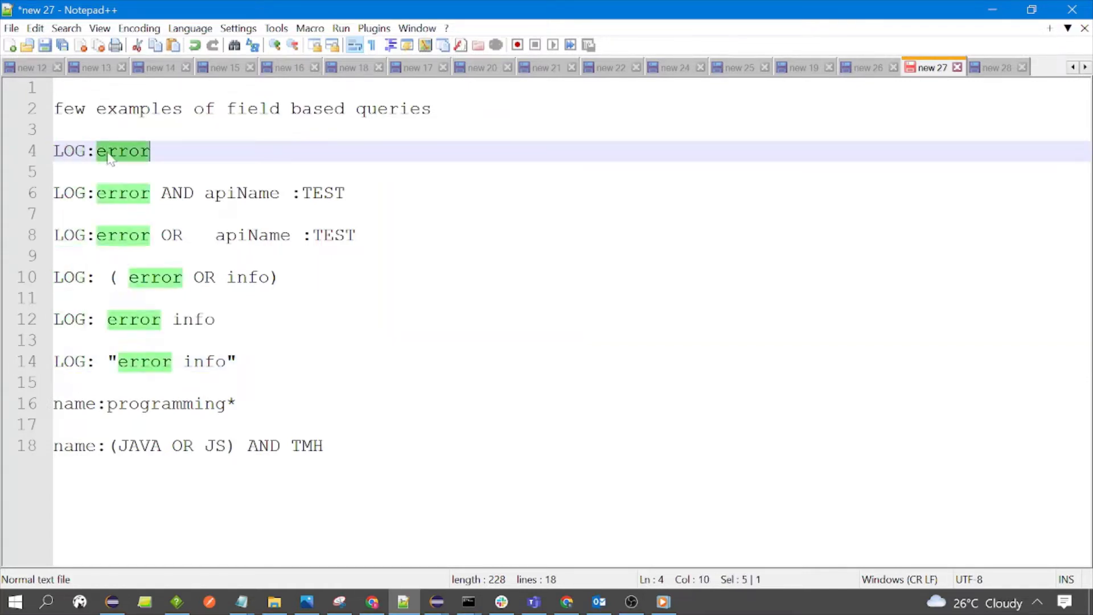
double_click(78, 199)
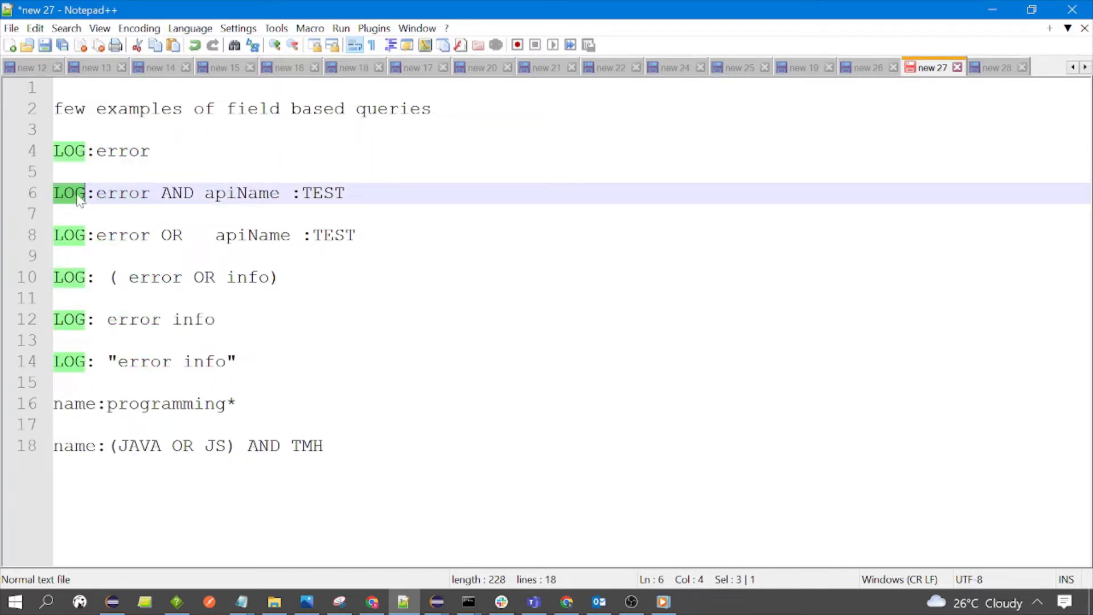
double_click(260, 197)
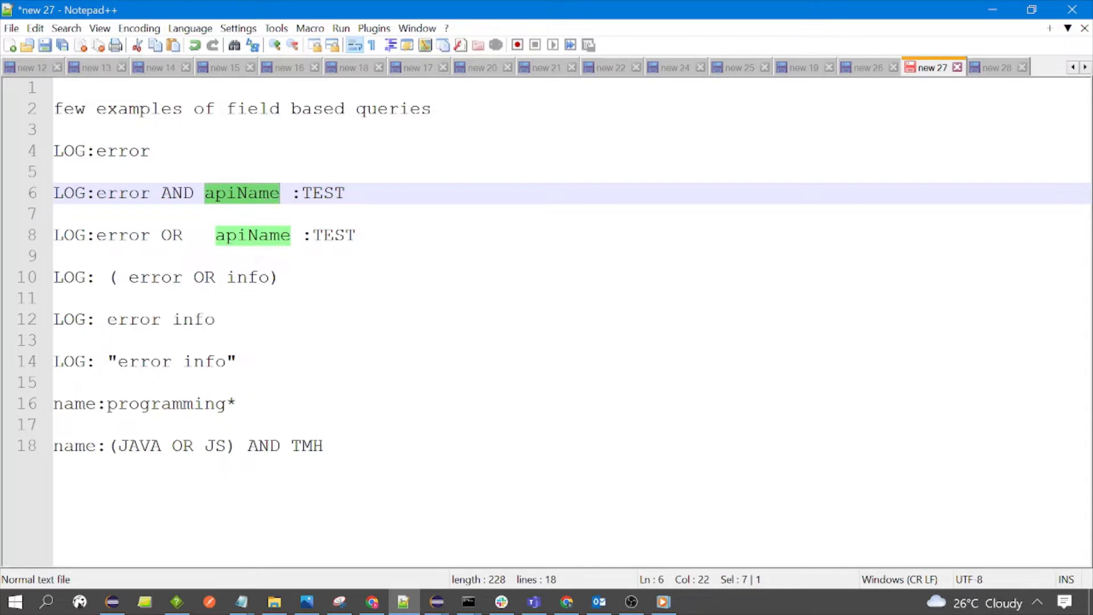
double_click(177, 195)
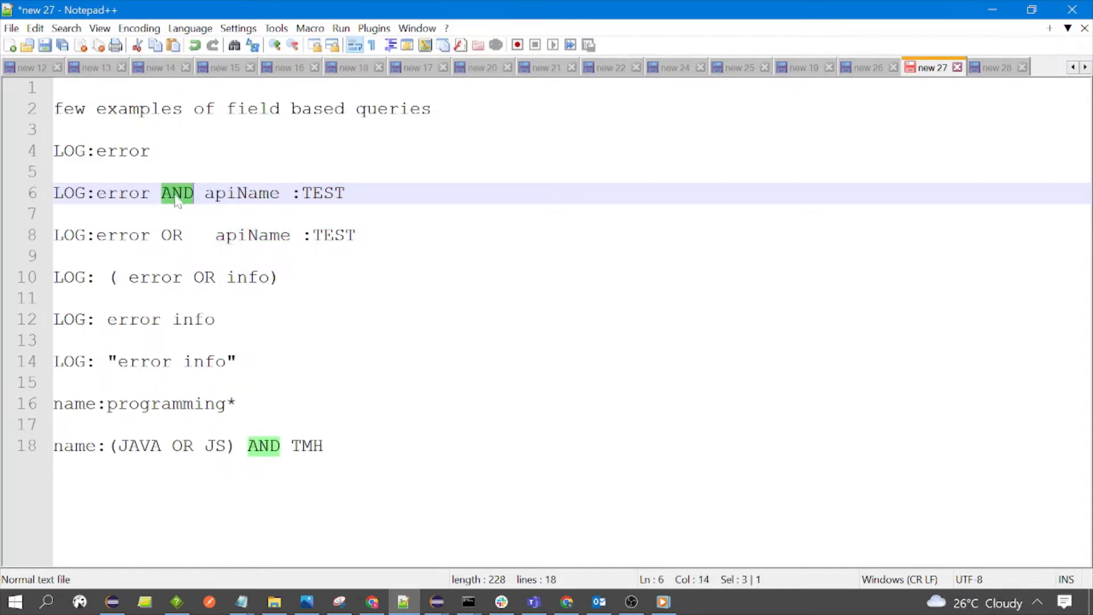
left_click(96, 235)
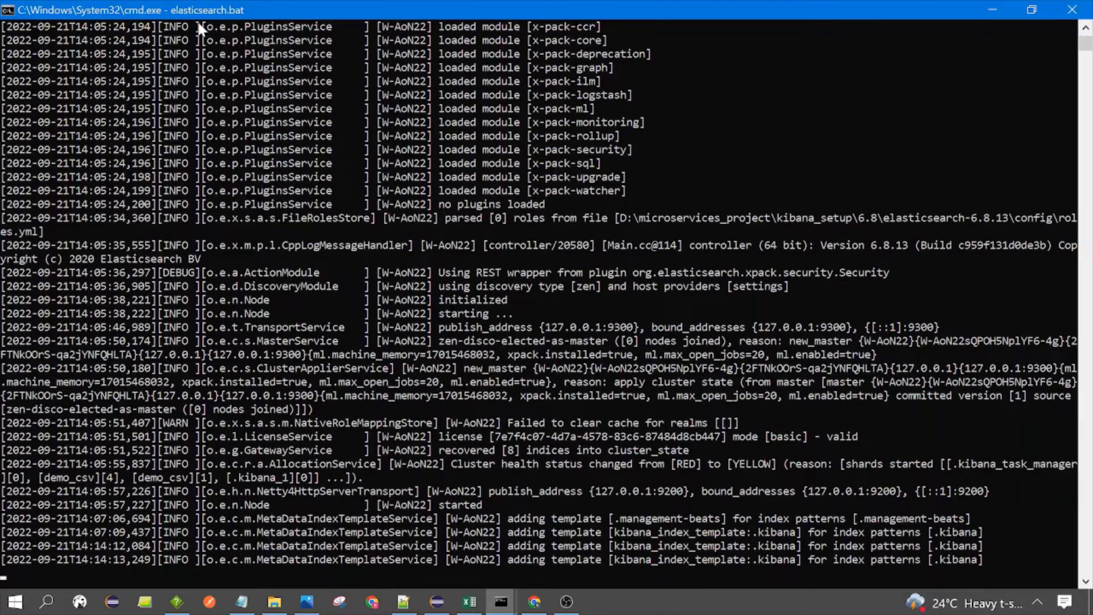
Check the running Elasticsearch and Kibana server consoles, including the address on which Kibana is listening
scroll(368, 316, "down", 1)
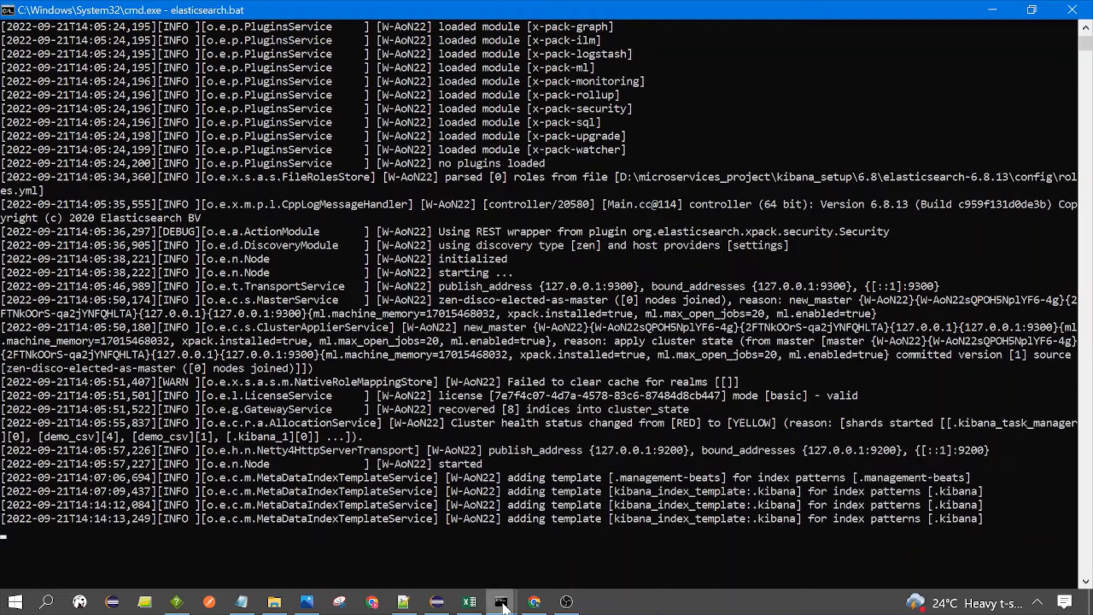
mouse_move(501, 602)
left_click(829, 521)
left_click_drag(464, 218, 487, 287)
right_click(487, 288)
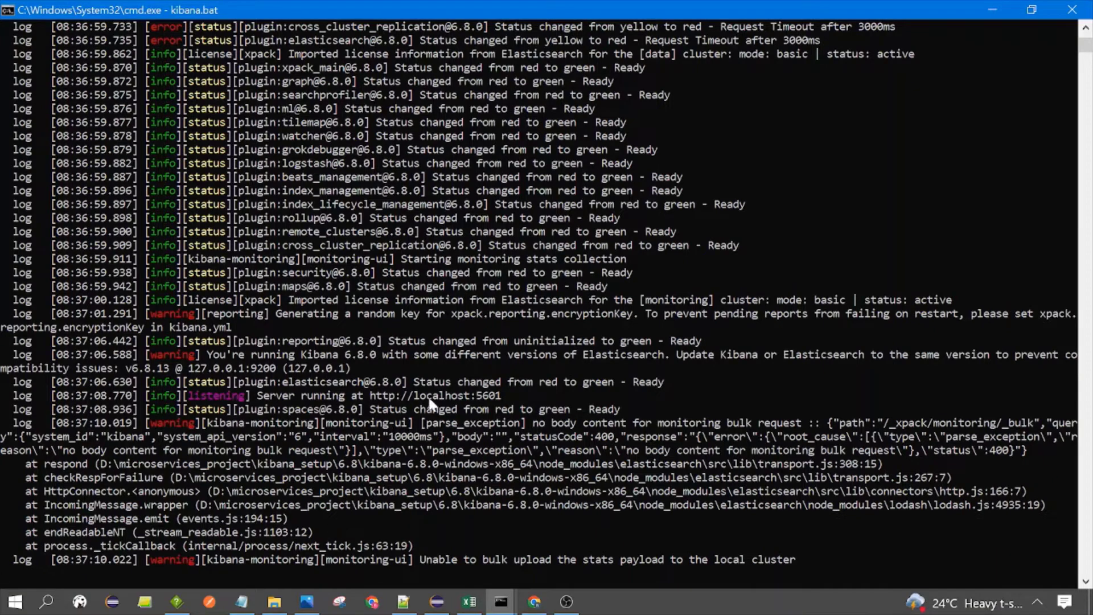
left_click(405, 604)
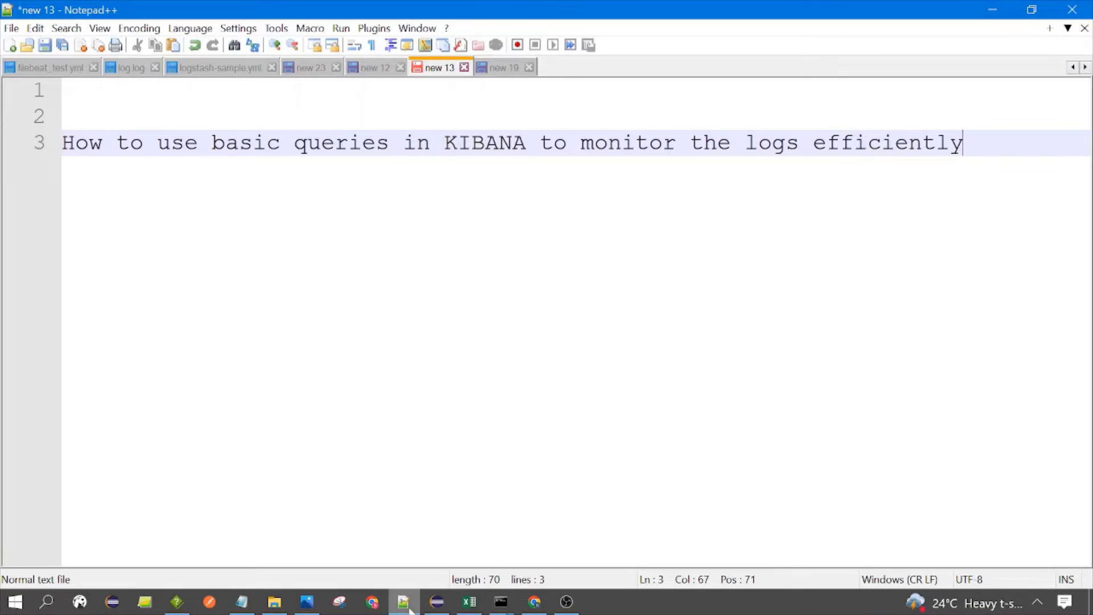
left_click(409, 609)
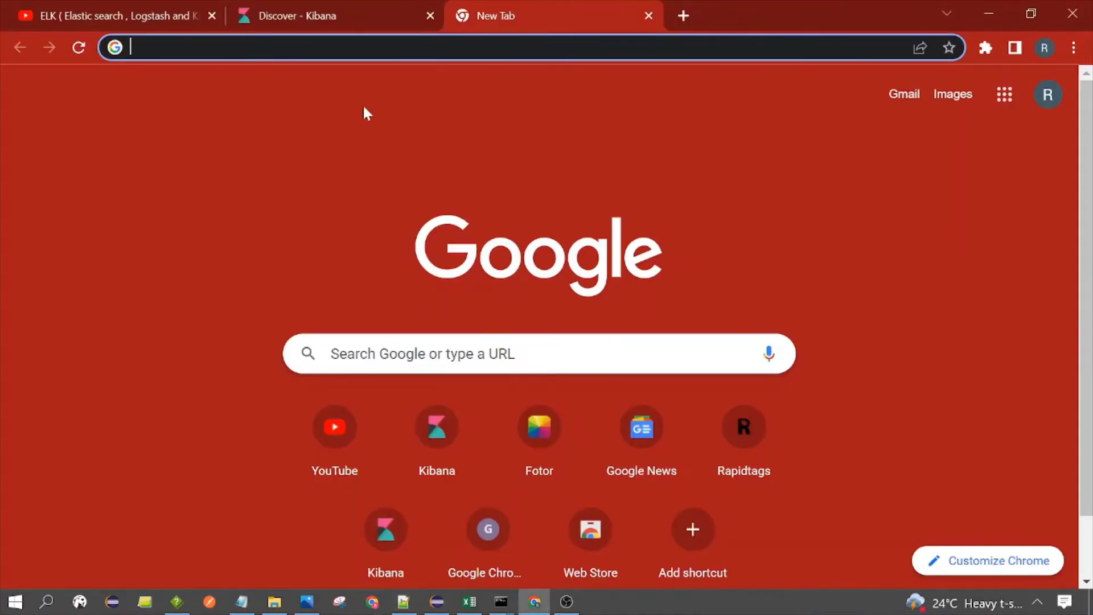
type("http://localhost:5601/app/kibana")
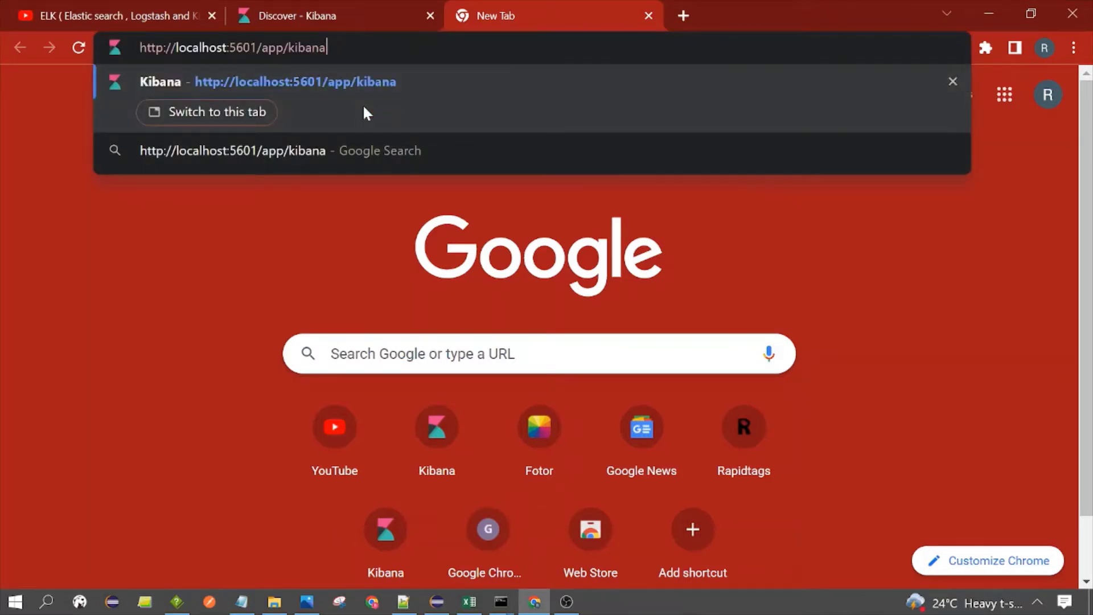
key("Return")
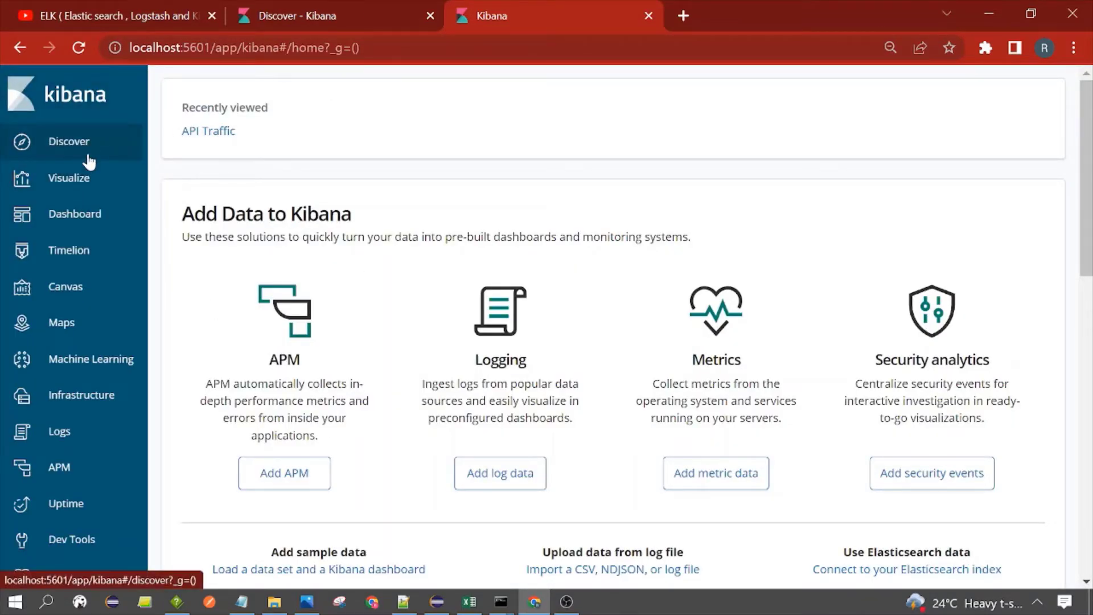
Open Discover and set the time range to Last 5 years
left_click(13, 154)
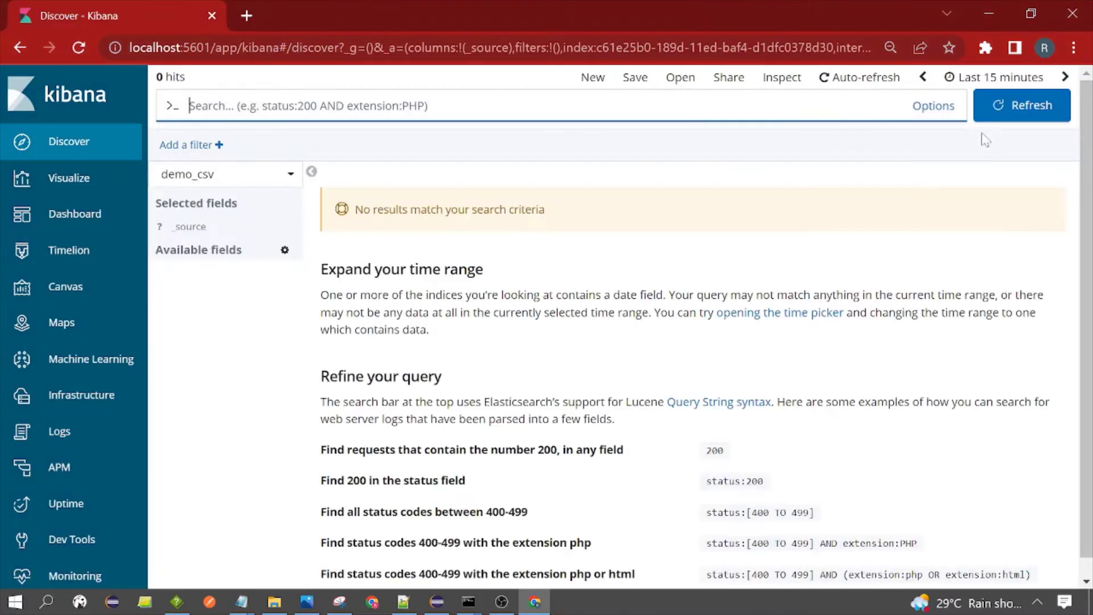
left_click(1010, 85)
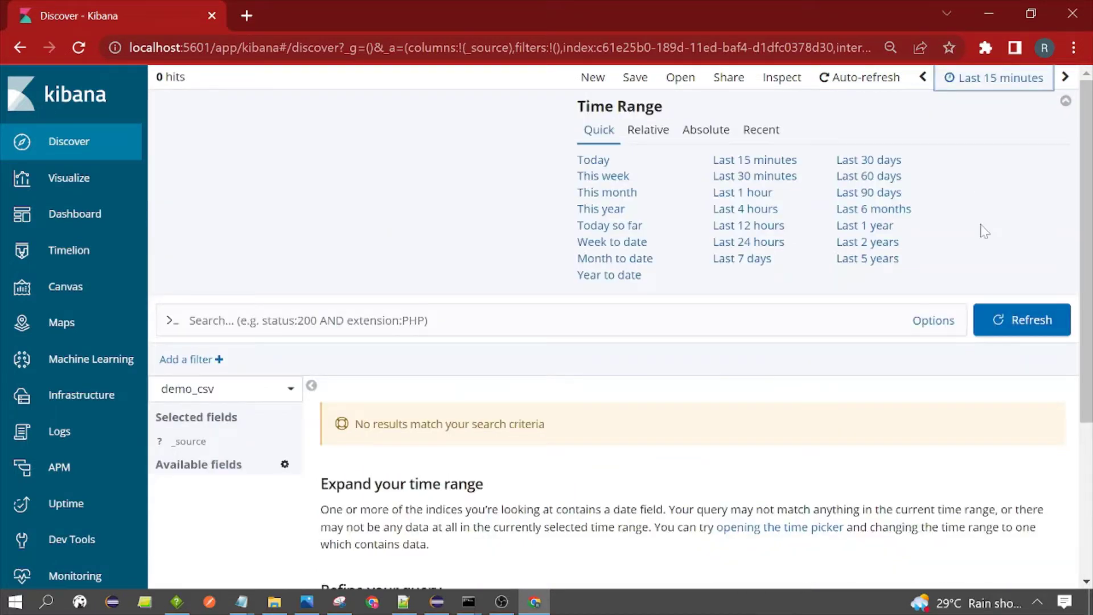
left_click(858, 259)
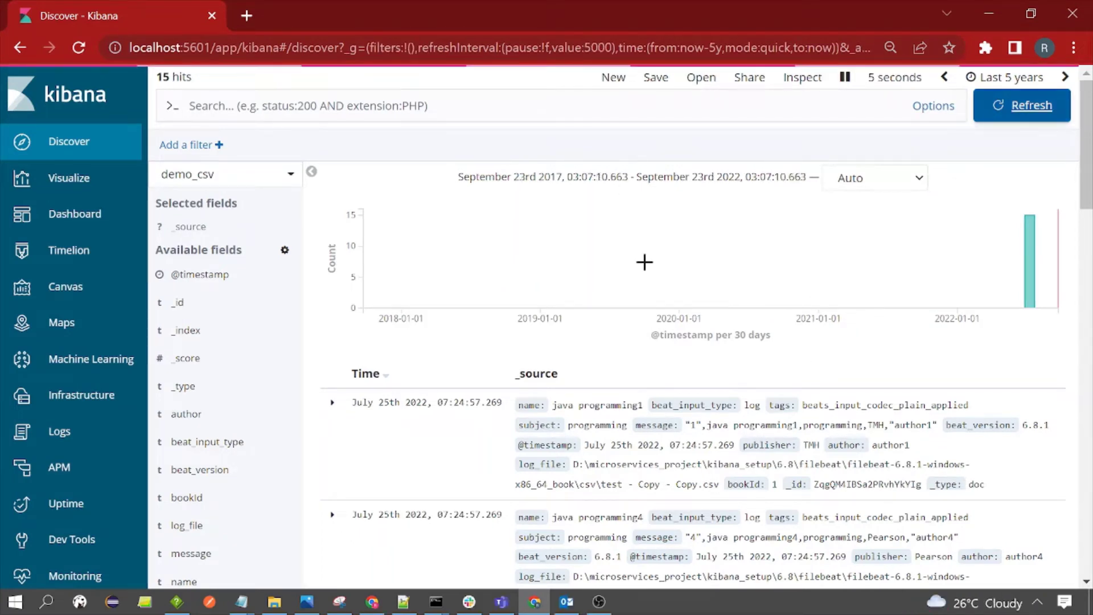
Expand the first java programming1 document in the demo_csv results and examine its fields and values
scroll(644, 262, "down", 5)
scroll(332, 313, "up", 3)
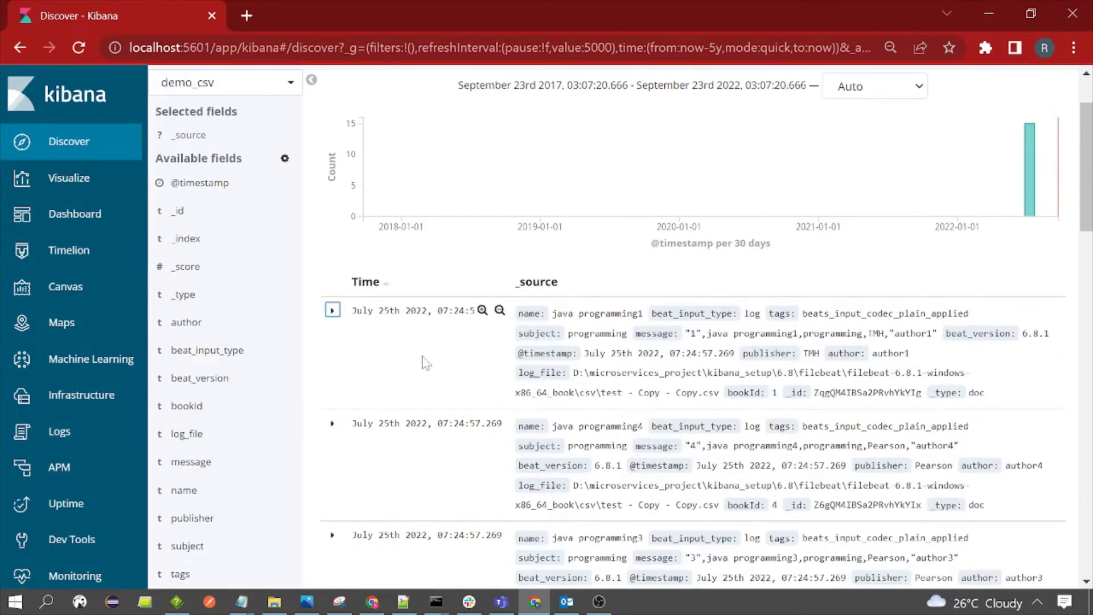
left_click(332, 312)
scroll(484, 369, "down", 3)
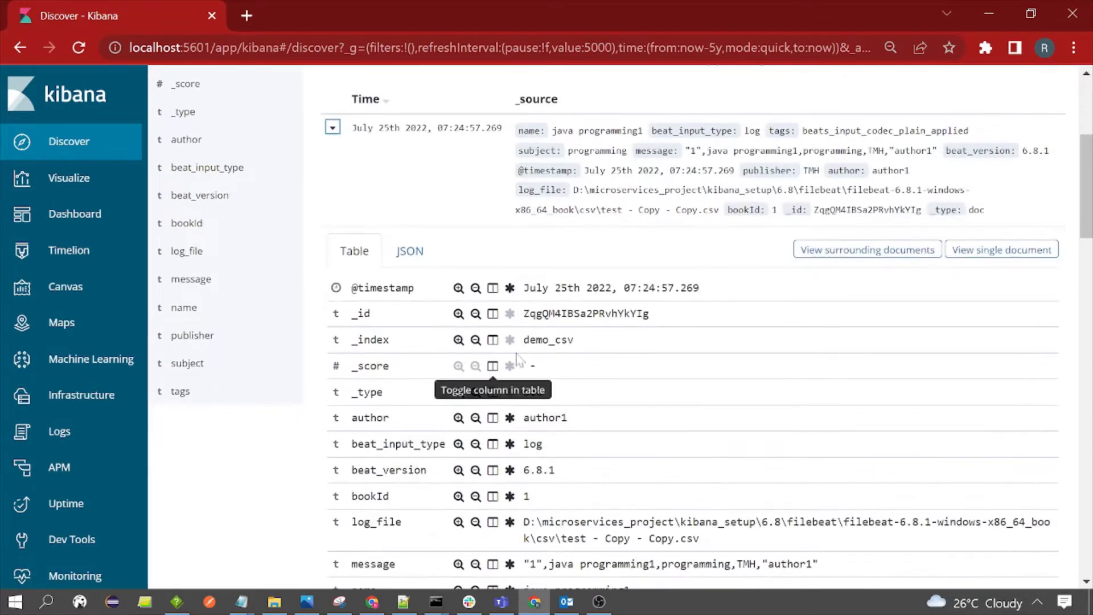
scroll(484, 369, "down", 2)
scroll(435, 384, "down", 1)
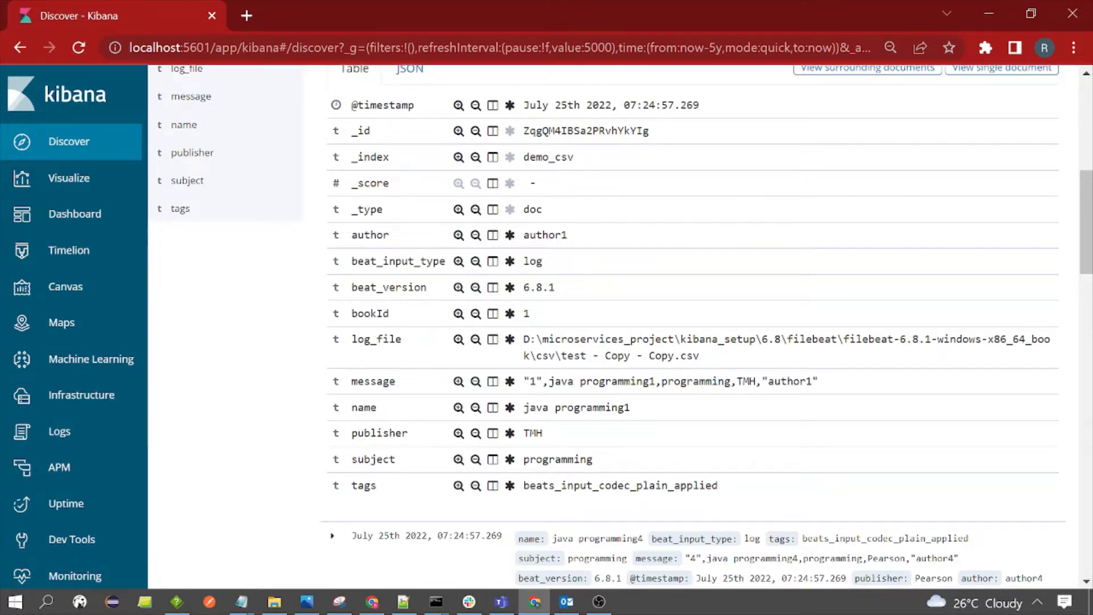
scroll(475, 461, "up", 4)
scroll(475, 458, "down", 5)
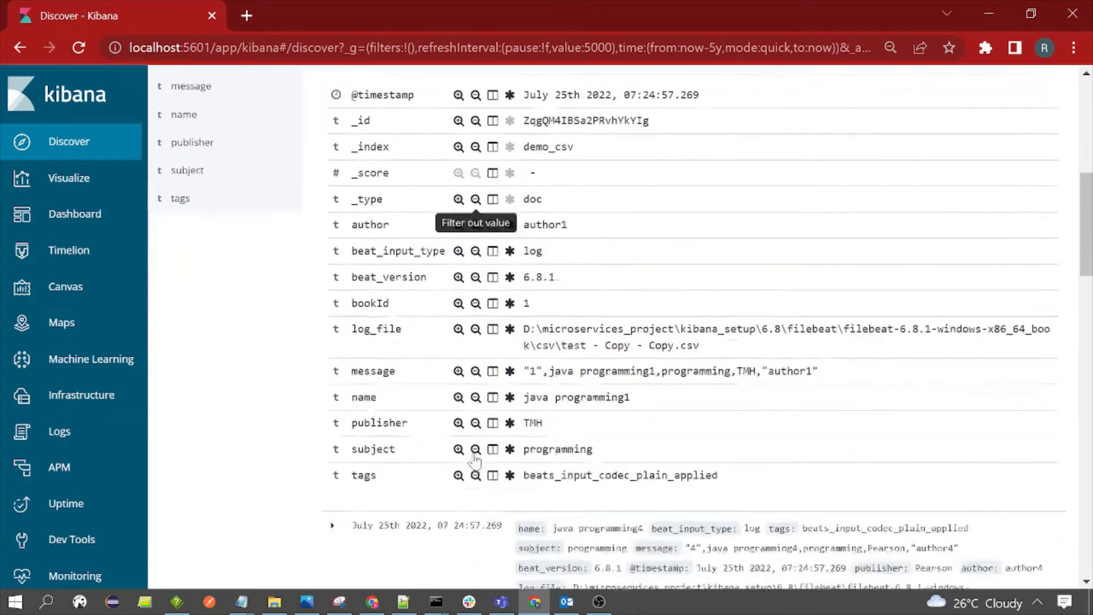
scroll(475, 462, "down", 1)
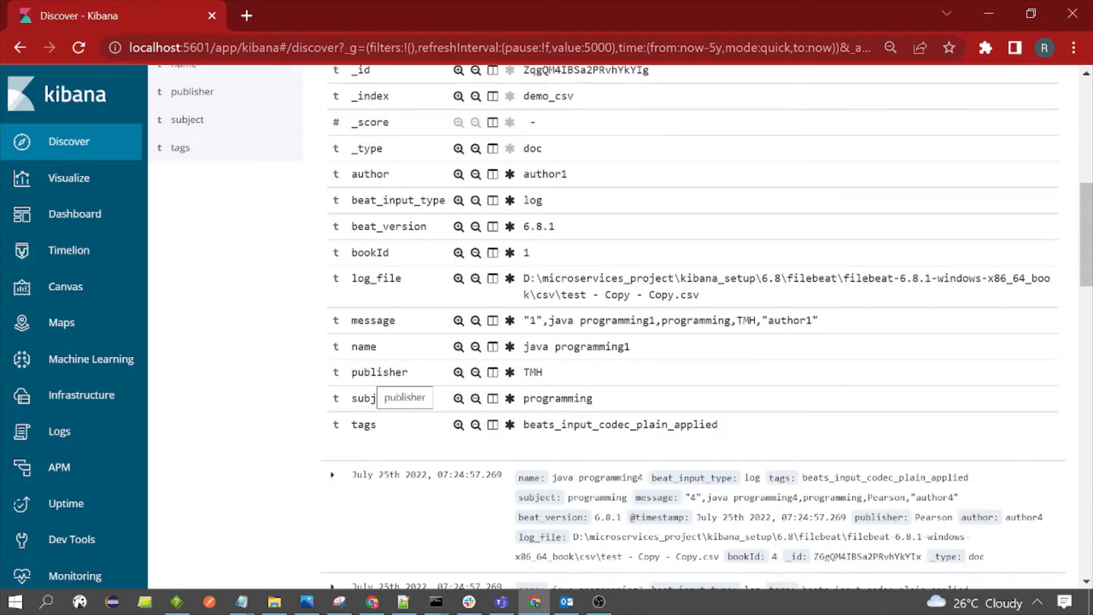
Copy the publisher field name from the expanded document into the search query and complete it as publisher:tmh
left_click_drag(350, 371, 408, 372)
key("ctrl+c")
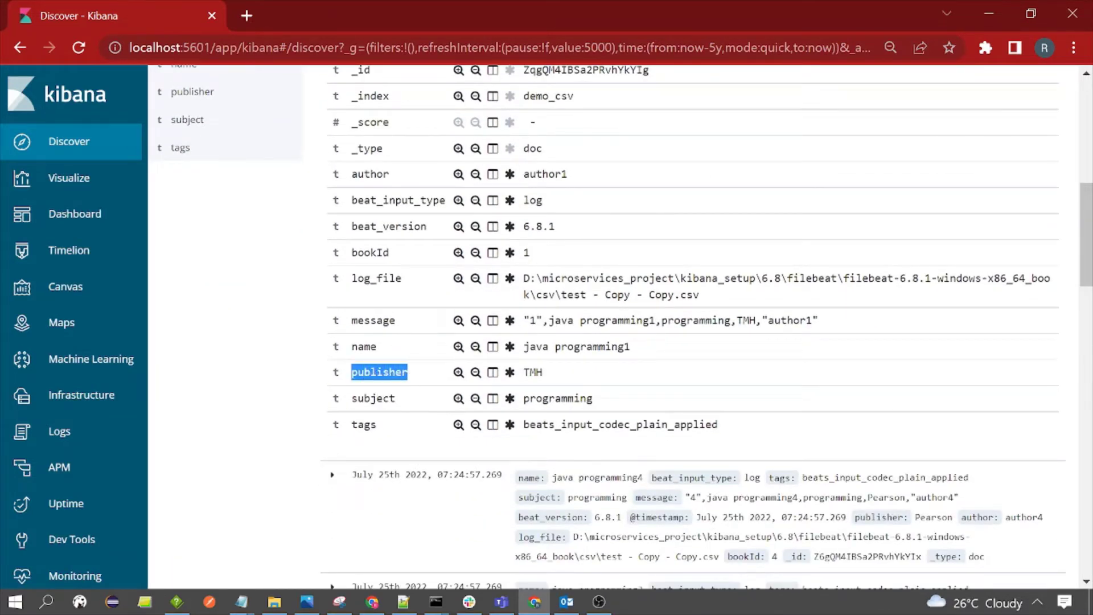
scroll(408, 372, "up", 1)
scroll(477, 404, "up", 8)
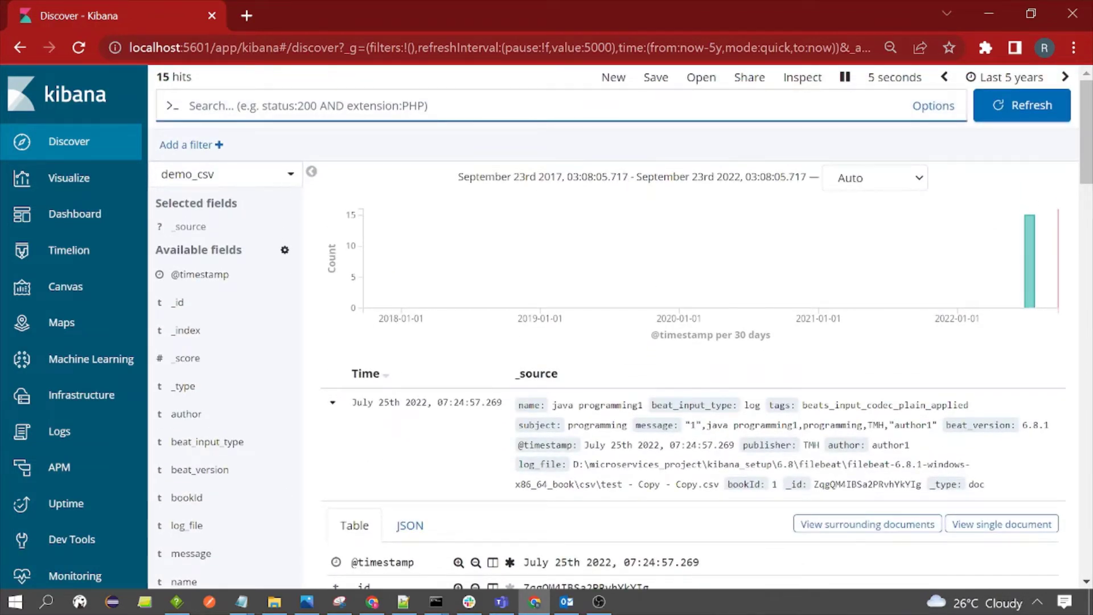
key("ctrl+v")
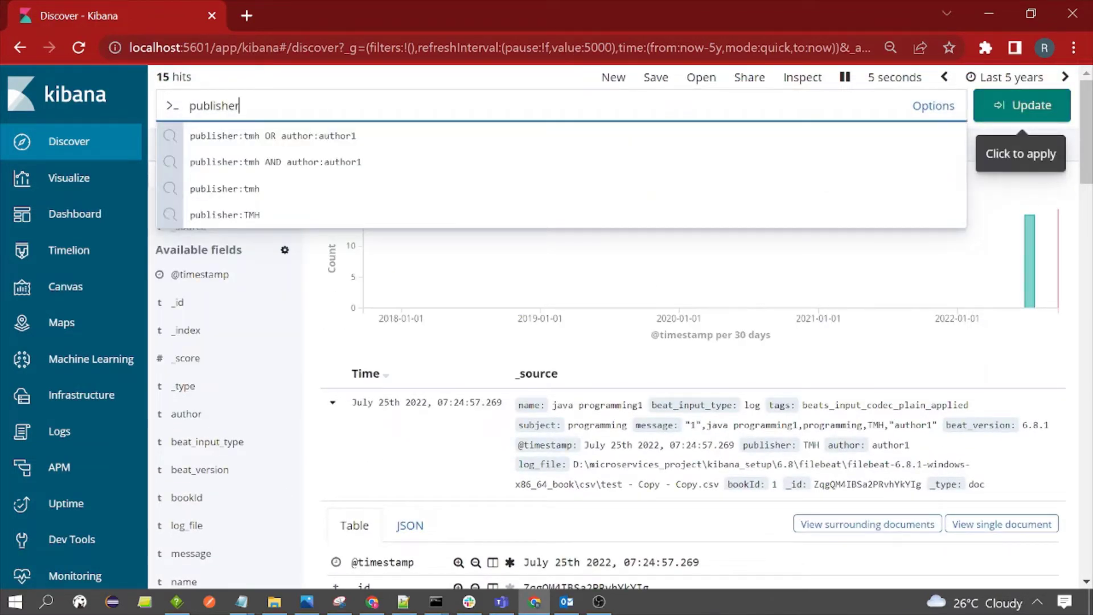
type(":")
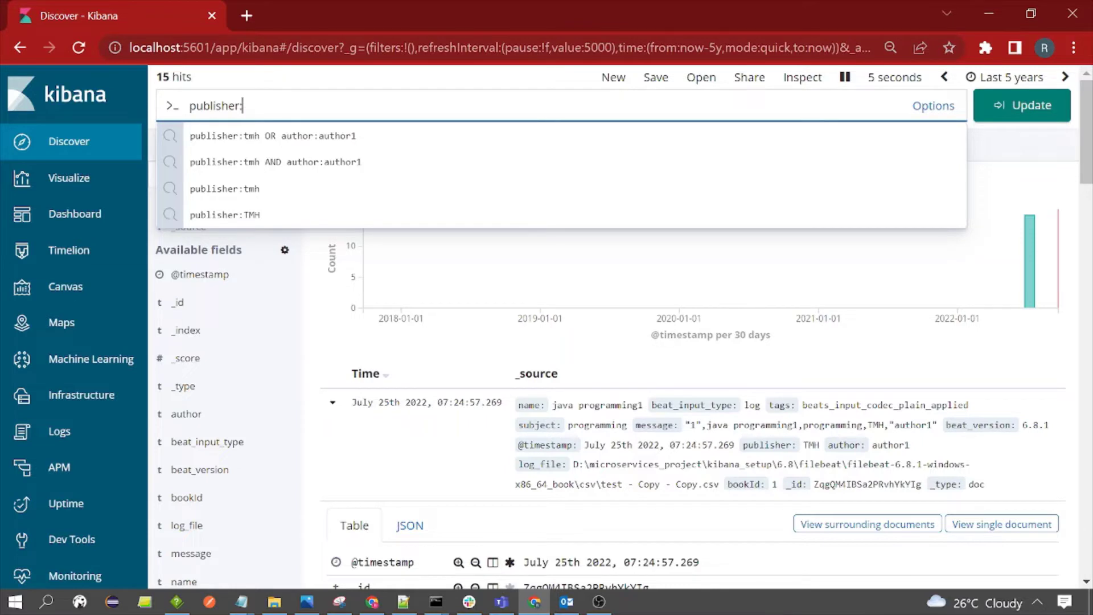
type("tmh")
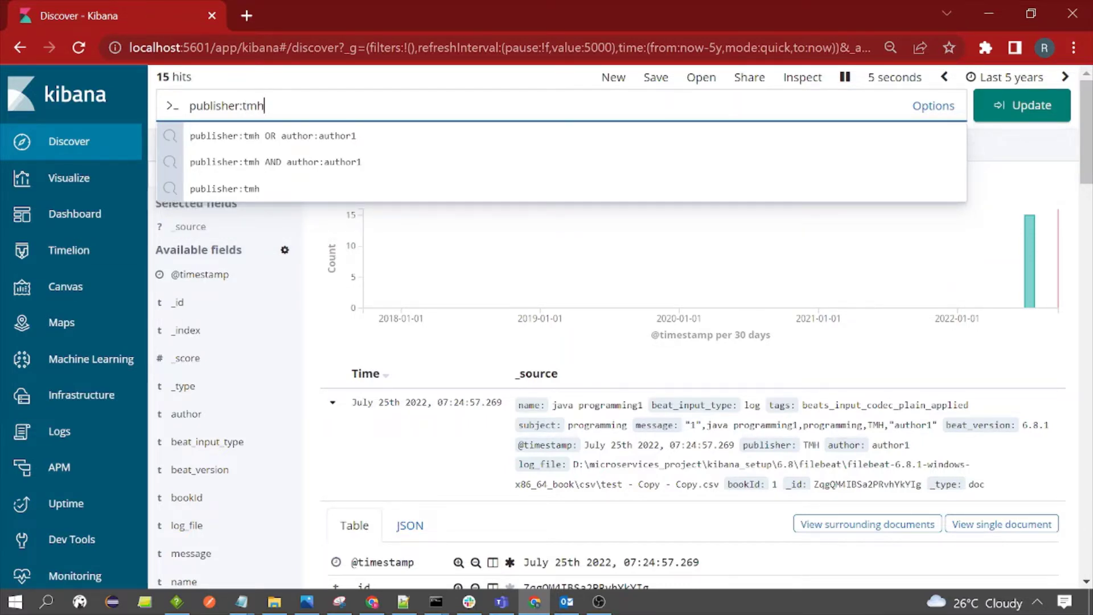
left_click(352, 80)
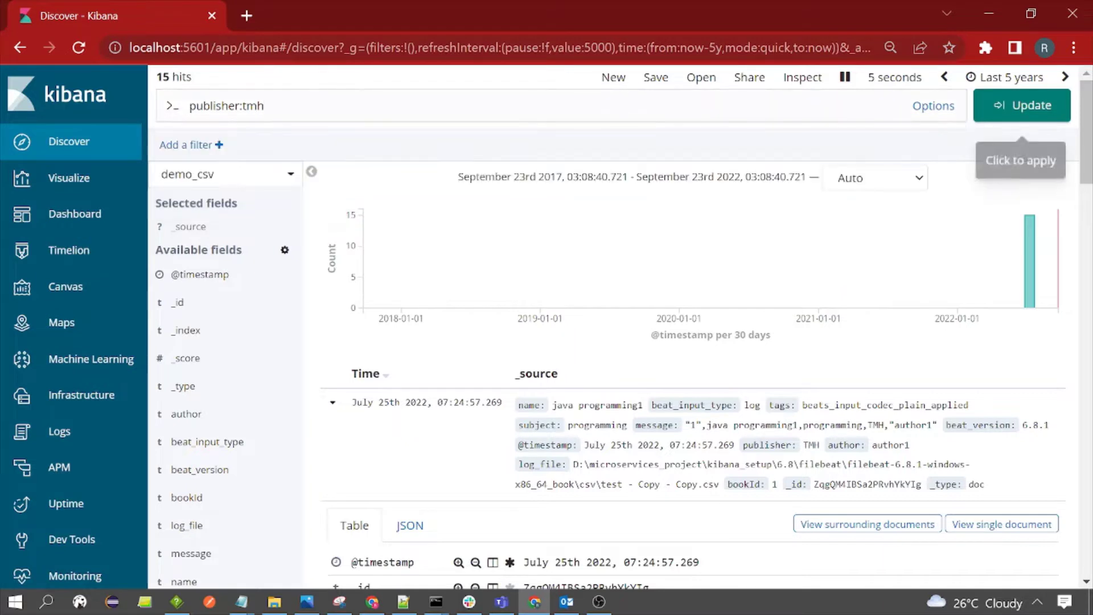
Apply the publisher:tmh query to the demo_csv documents
left_click(264, 106)
key("Up")
key("Up")
key("Up")
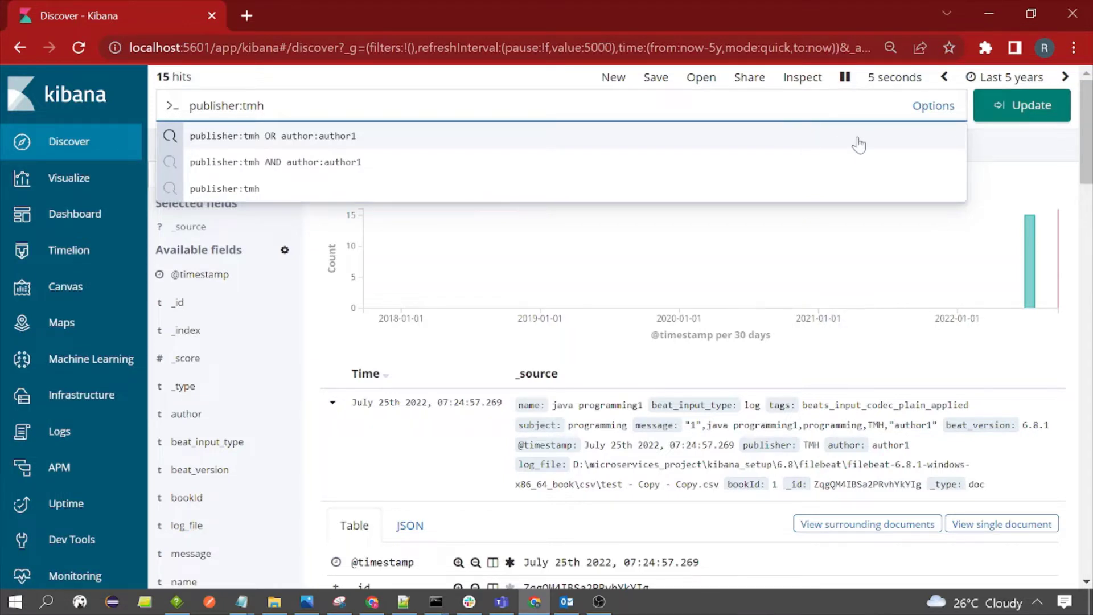
left_click(1001, 104)
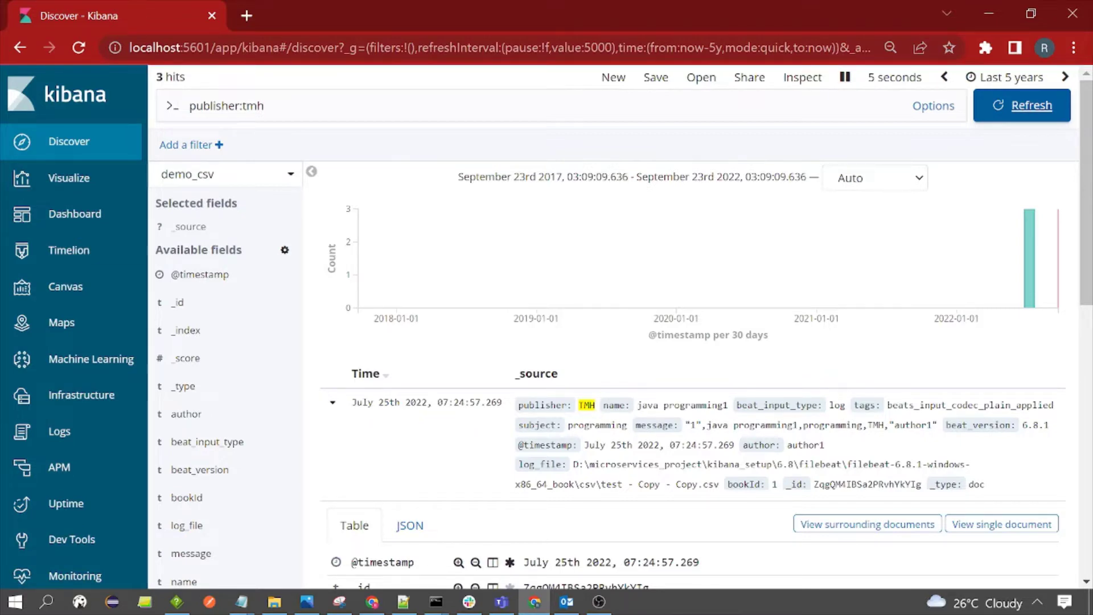
Collapse the first document's details and check the publisher value in each matching document
scroll(620, 437, "down", 2)
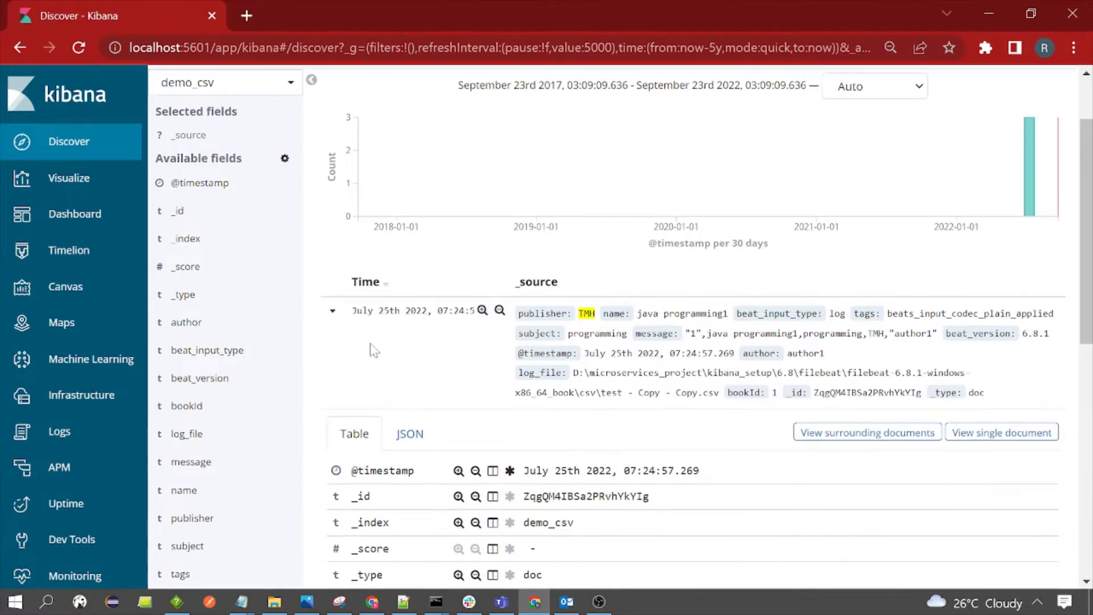
left_click(333, 312)
scroll(333, 313, "down", 1)
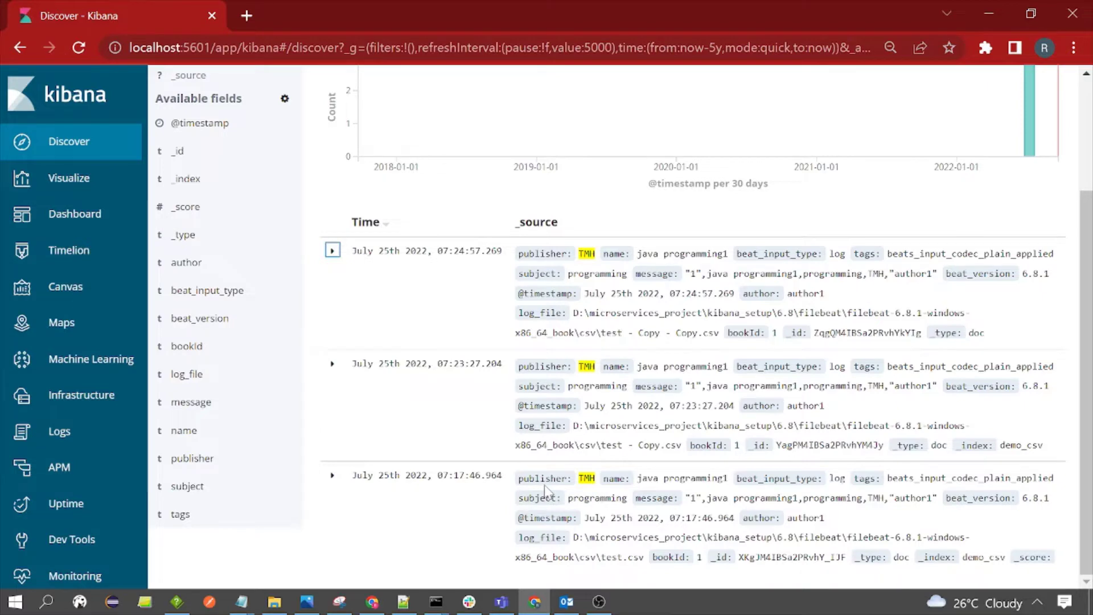
scroll(545, 489, "up", 3)
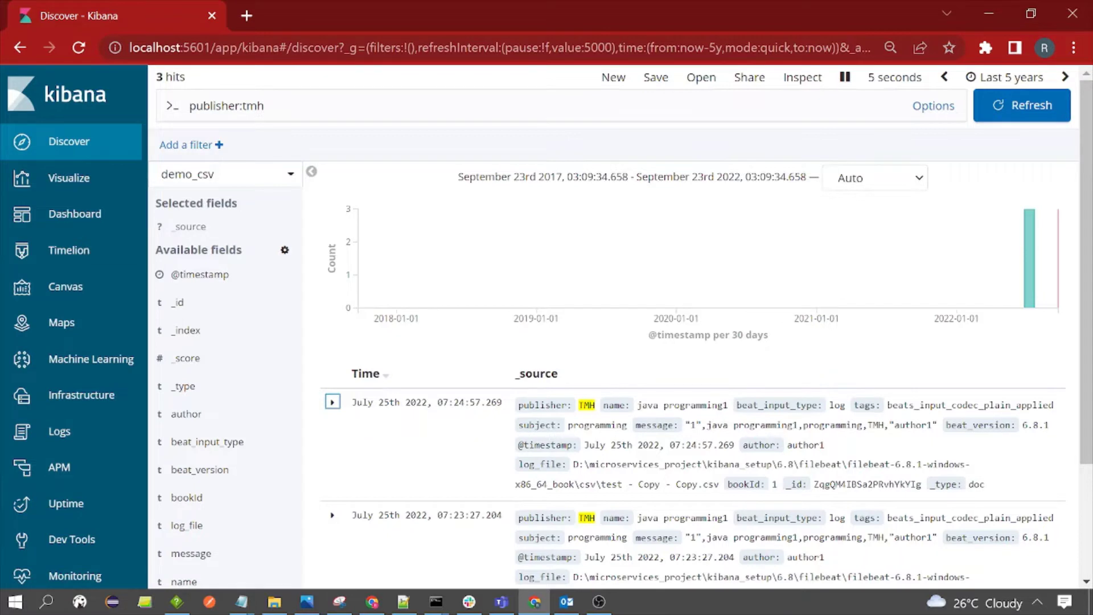
Append the AND operator to the publisher:tmh search query
left_click(264, 106)
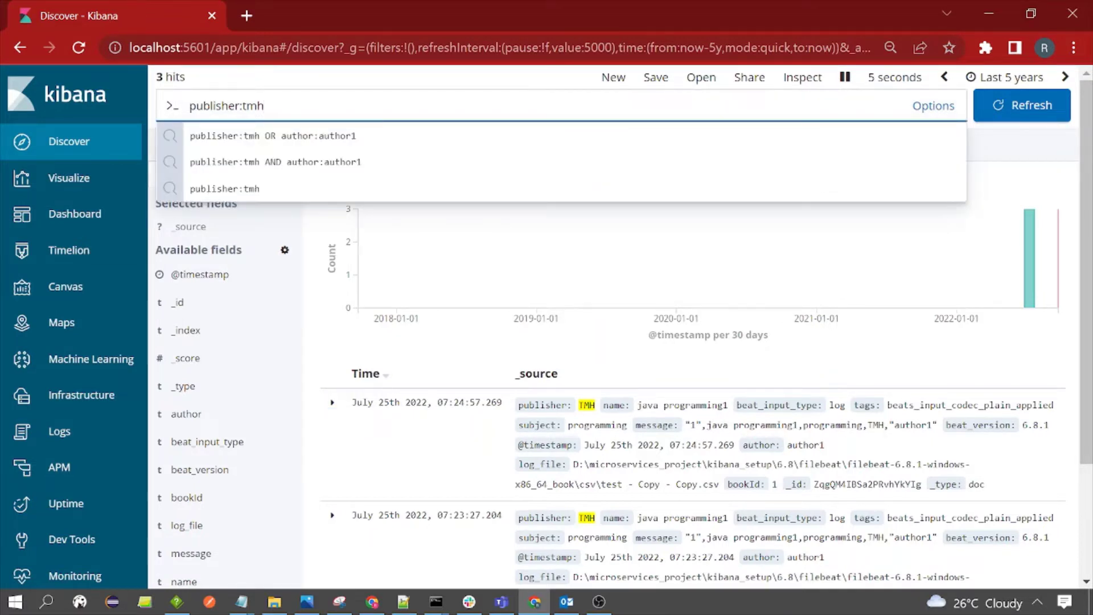
type("AND")
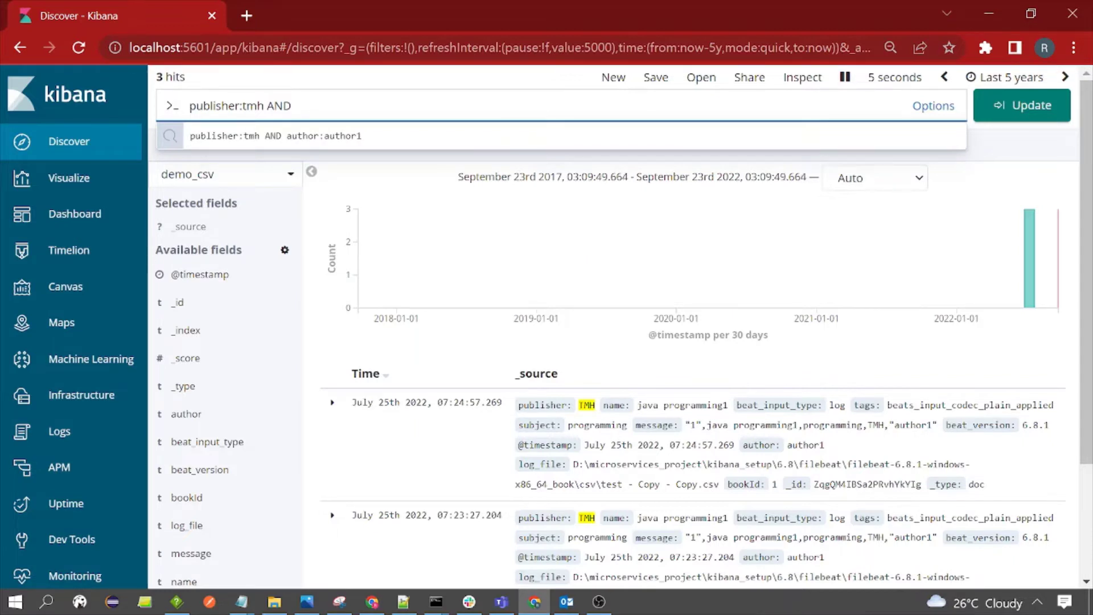
type("SUBJECT")
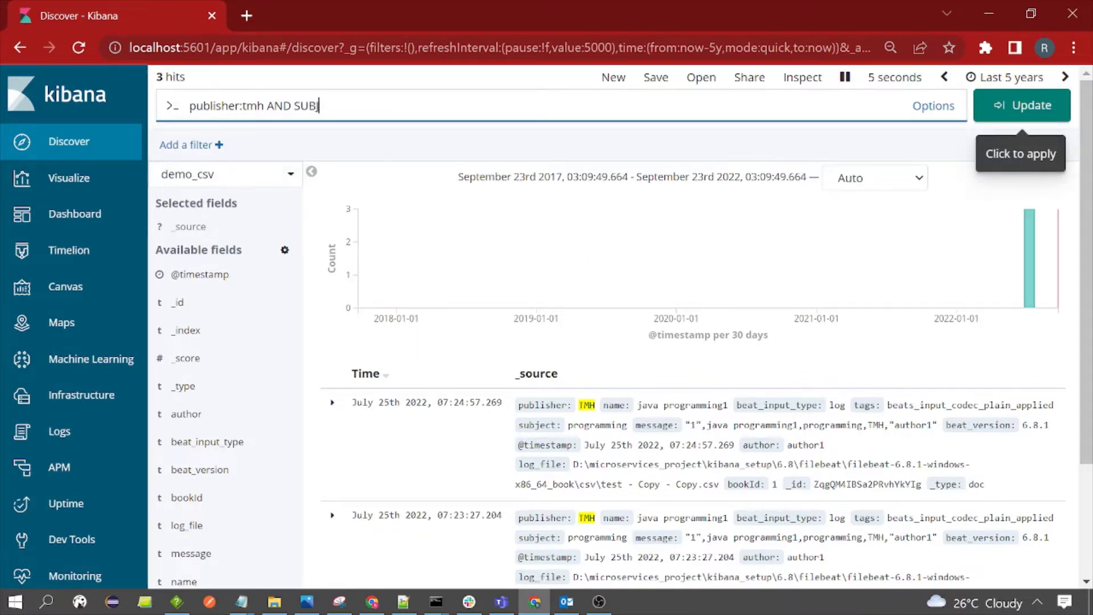
key("BackSpace")
key("BackSpace")
key("BackSpace")
key("BackSpace")
key("BackSpace")
key("BackSpace")
key("BackSpace")
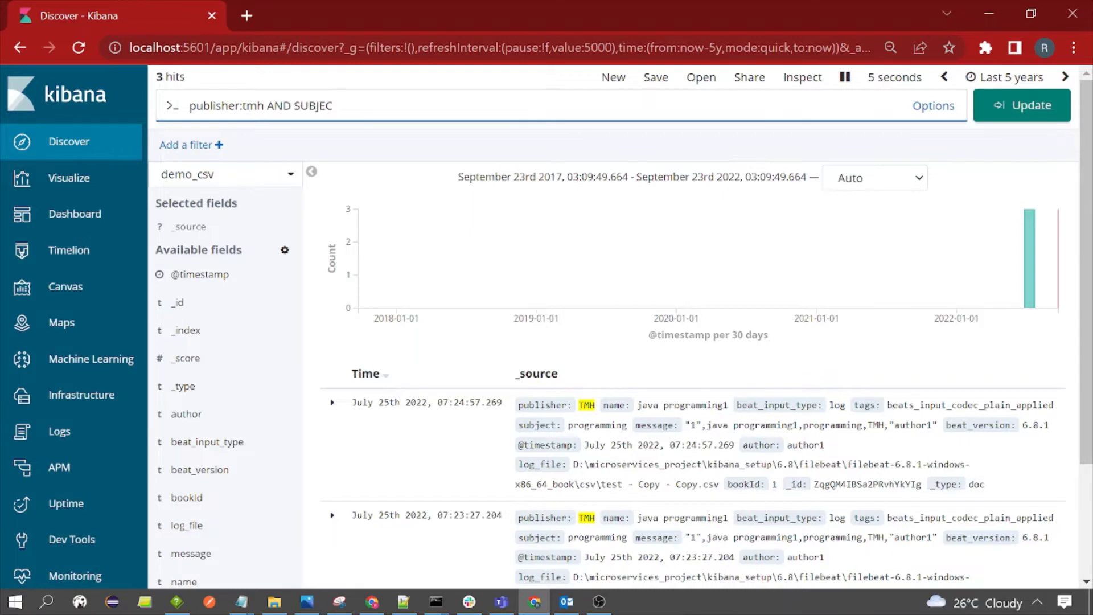
Complete the query as publisher:tmh AND subject:programming, copying the subject value from a listed document, and apply it
type("subject:")
left_click_drag(567, 538, 628, 537)
key("ctrl+c")
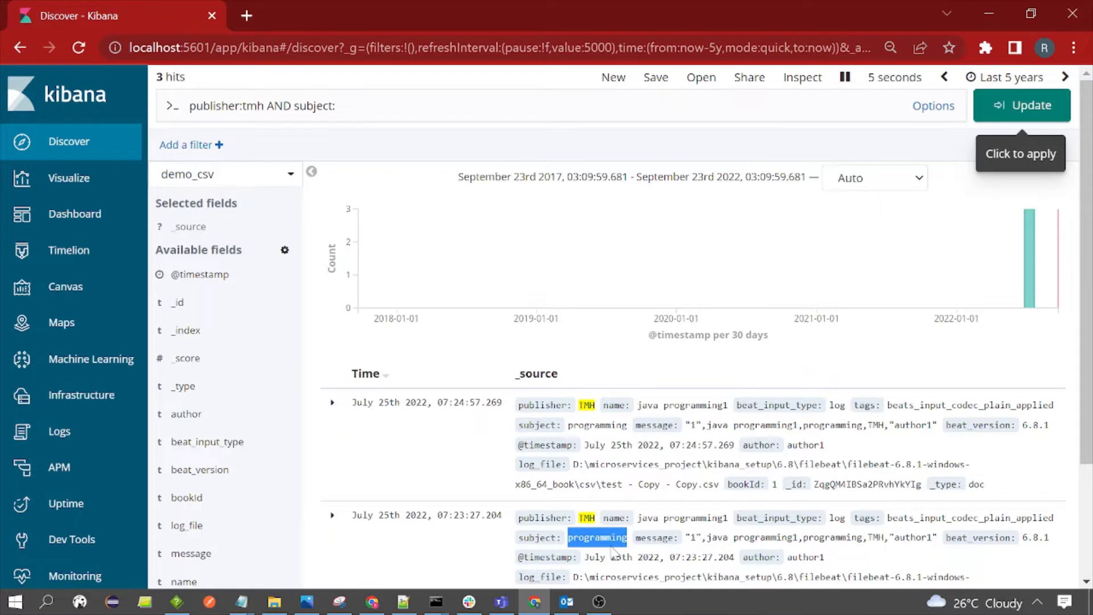
left_click(337, 105)
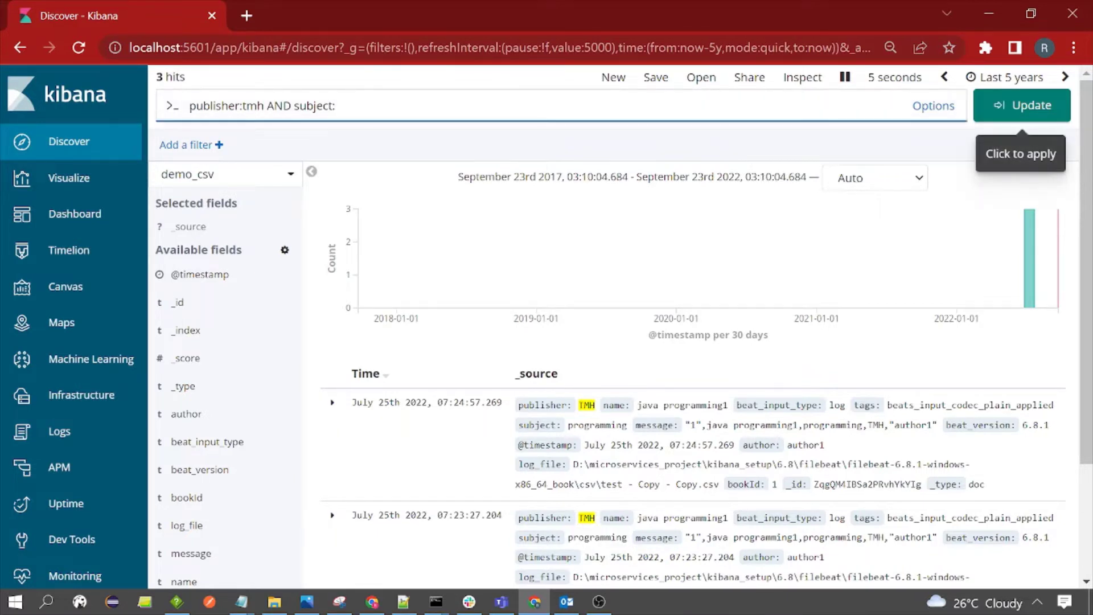
key("ctrl+v")
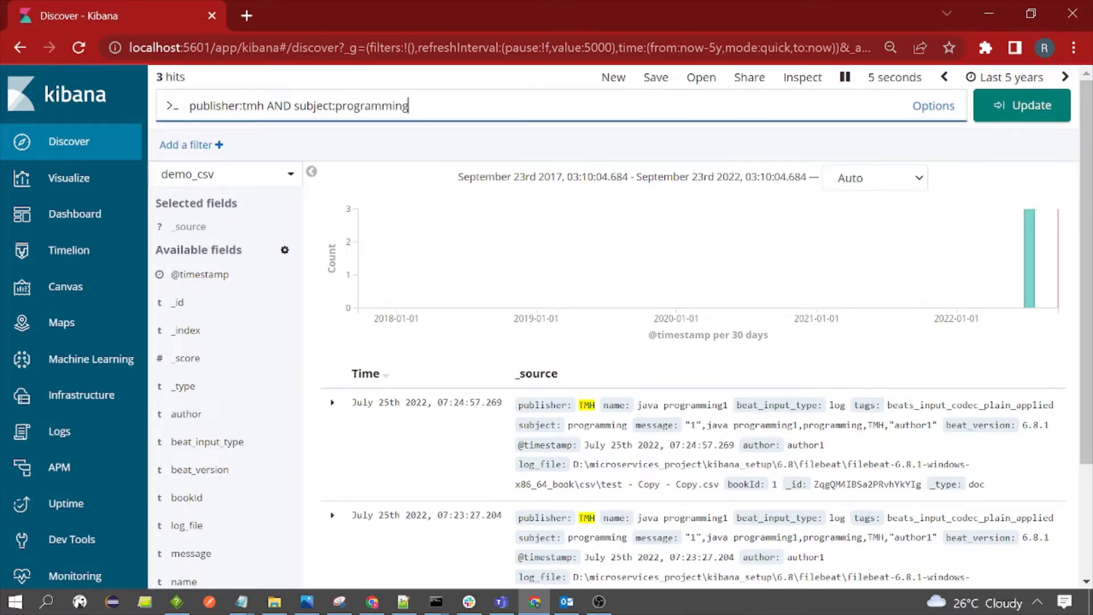
key("Return")
scroll(772, 485, "down", 2)
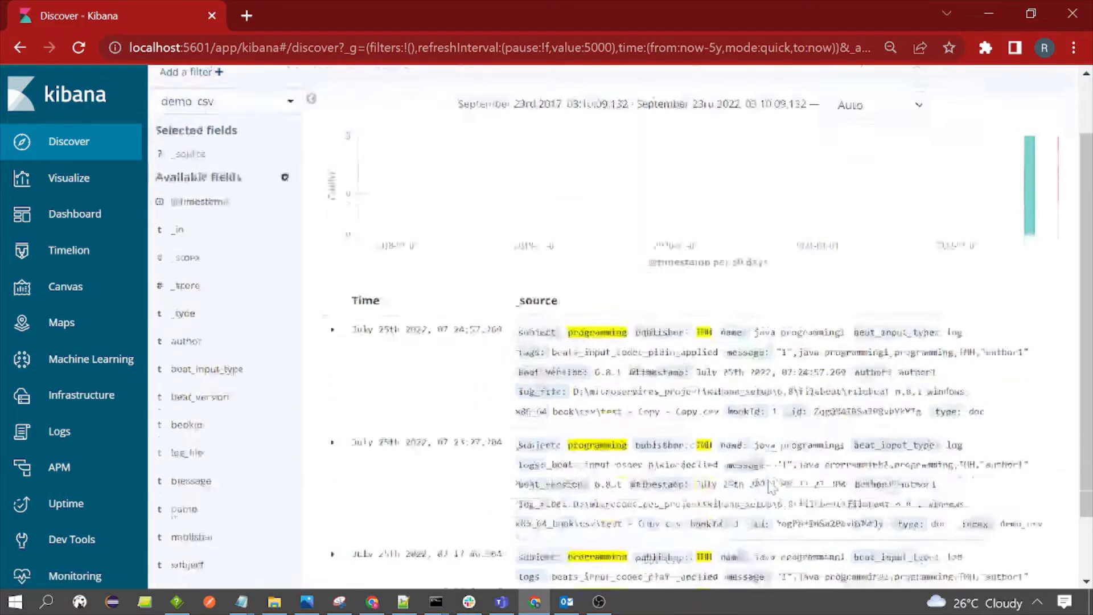
scroll(772, 485, "down", 2)
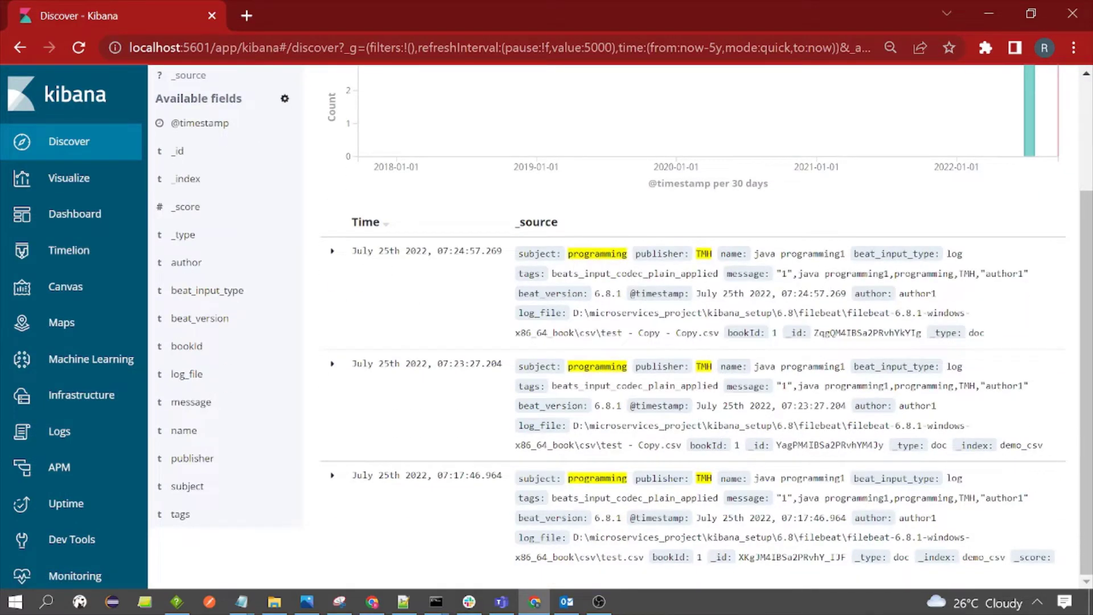
Test the query with the subject value programming8, and restore the value to programming
scroll(615, 313, "up", 3)
left_click(427, 111)
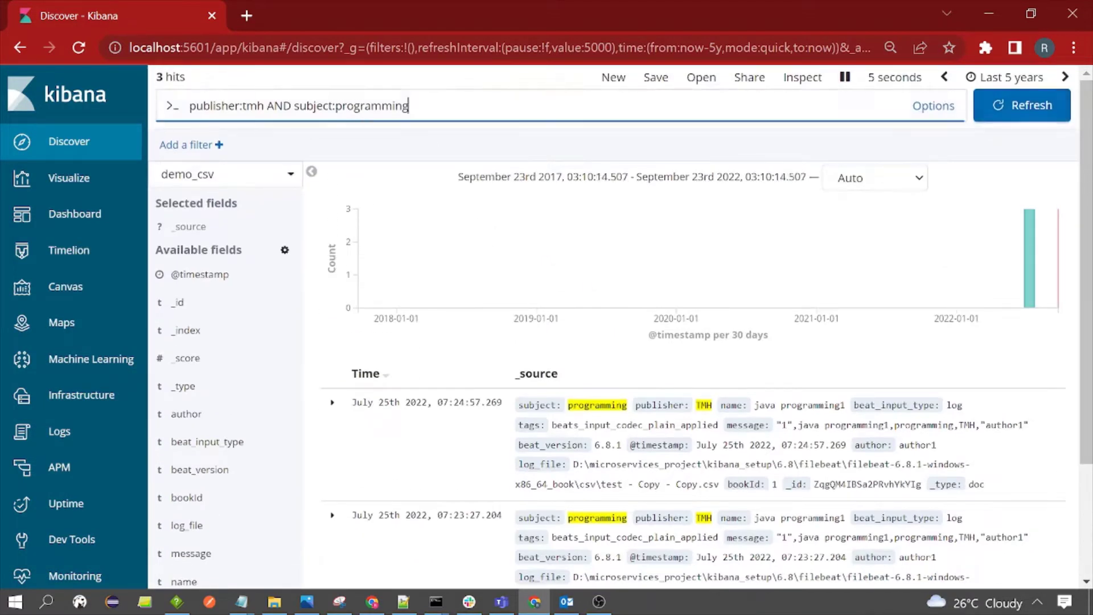
type("8")
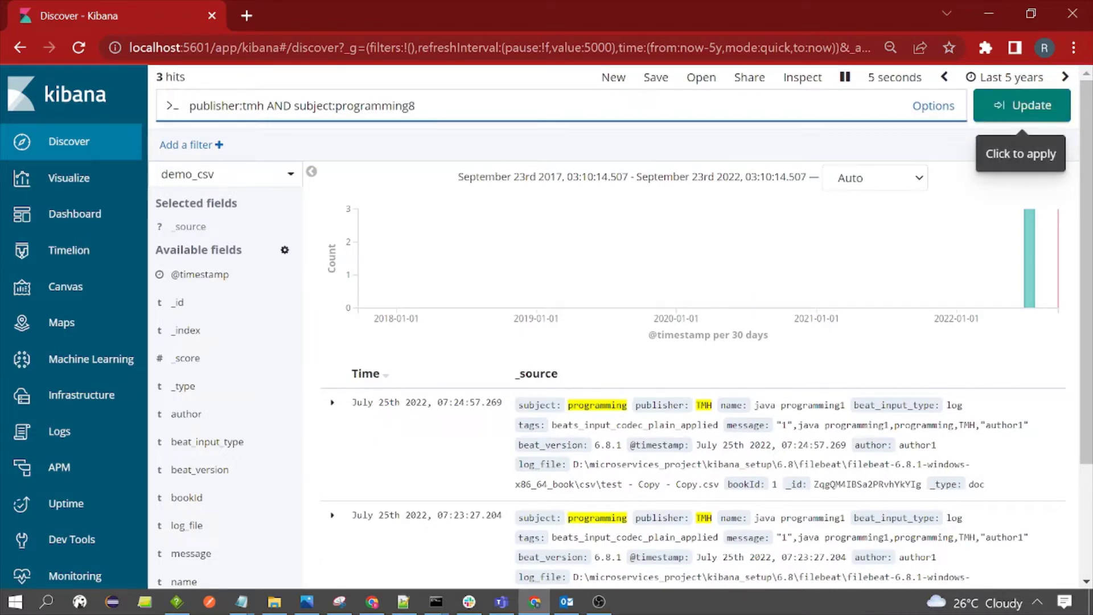
left_click(1025, 107)
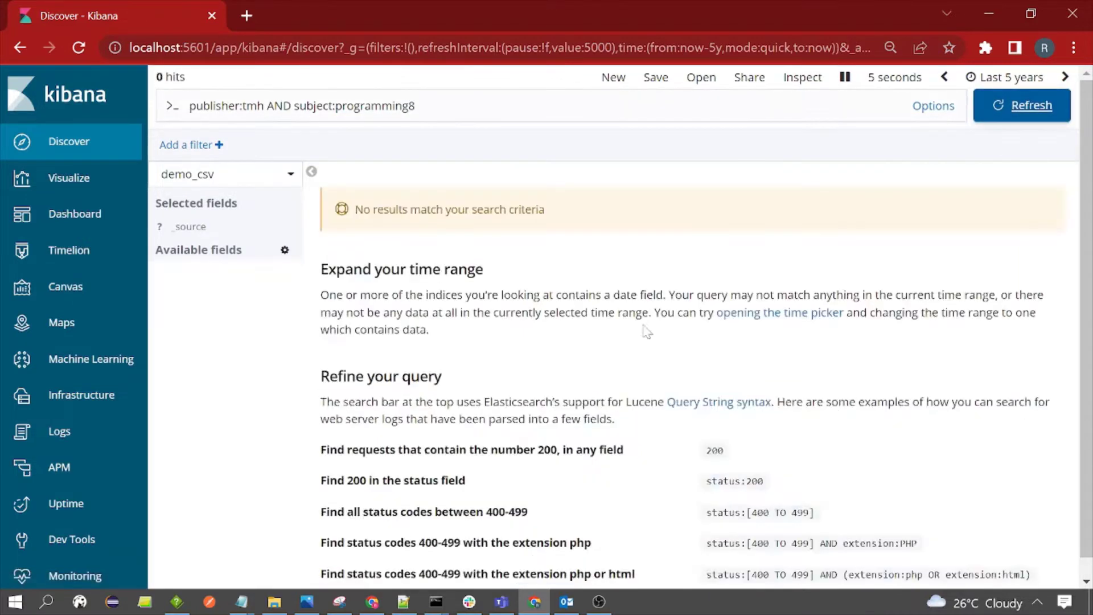
key("BackSpace")
key("Return")
Replace the AND operator with OR and apply the query publisher:tmh OR subject:programming
double_click(280, 106)
key("BackSpace")
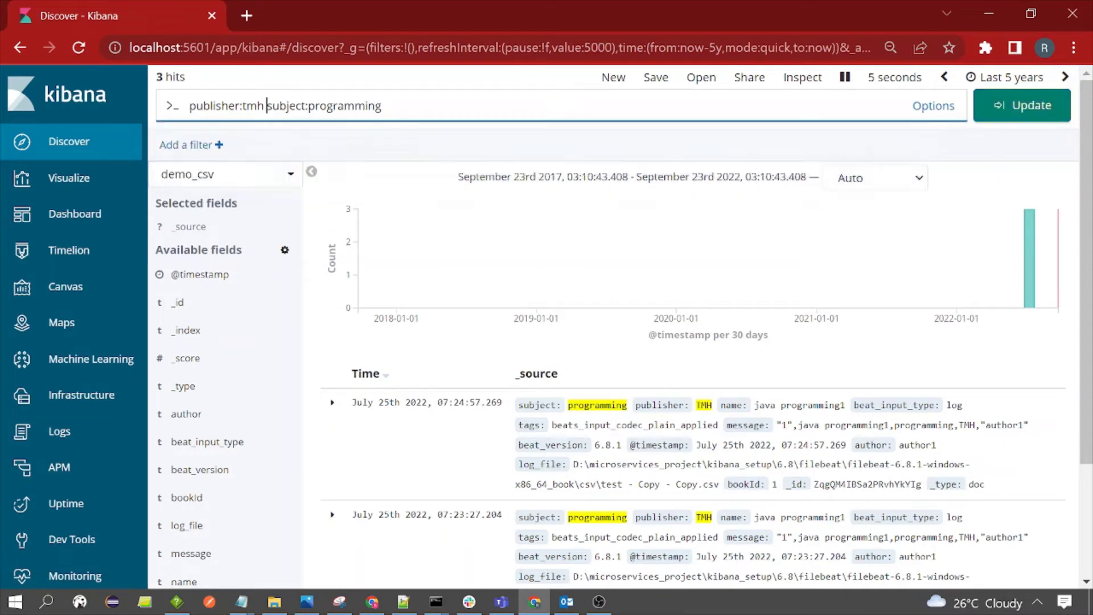
type("OR")
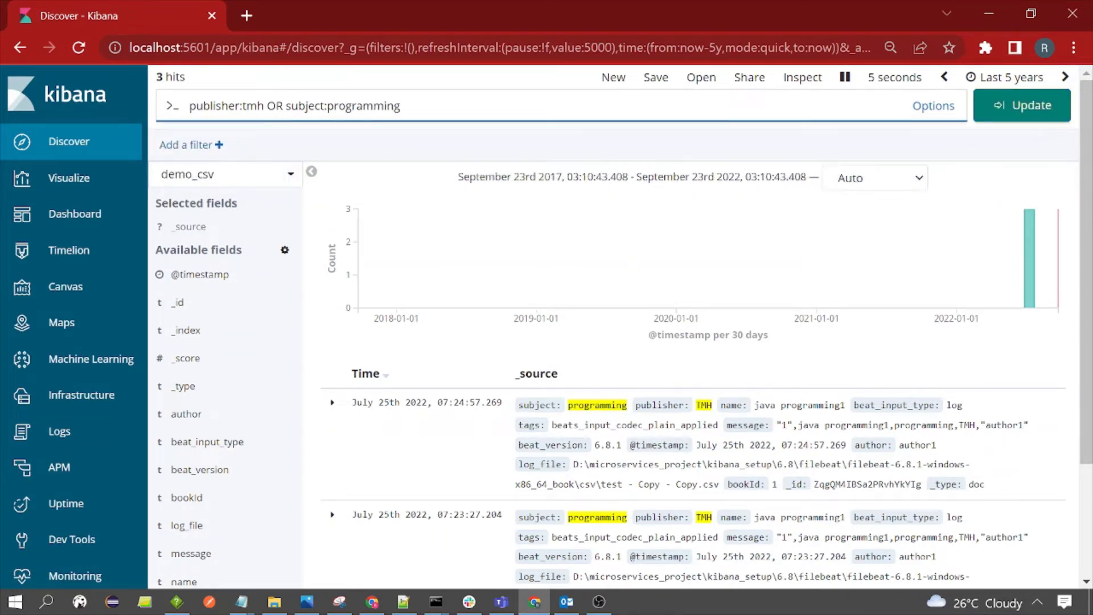
key("Return")
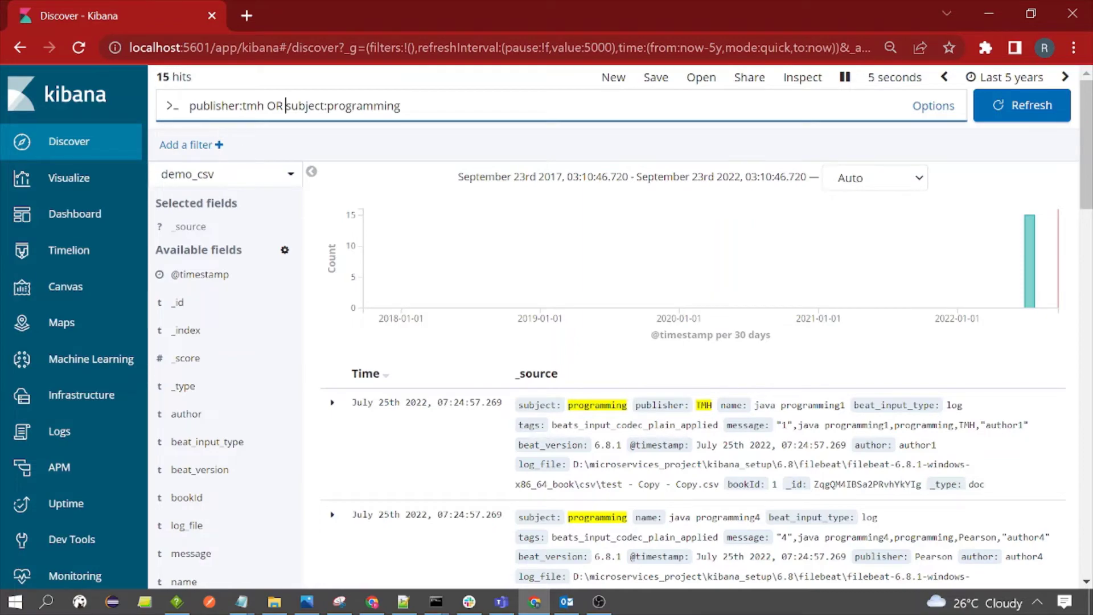
Examine the subject and publisher values of the matching documents, including the subject text inside the first document's message field
scroll(510, 350, "down", 6)
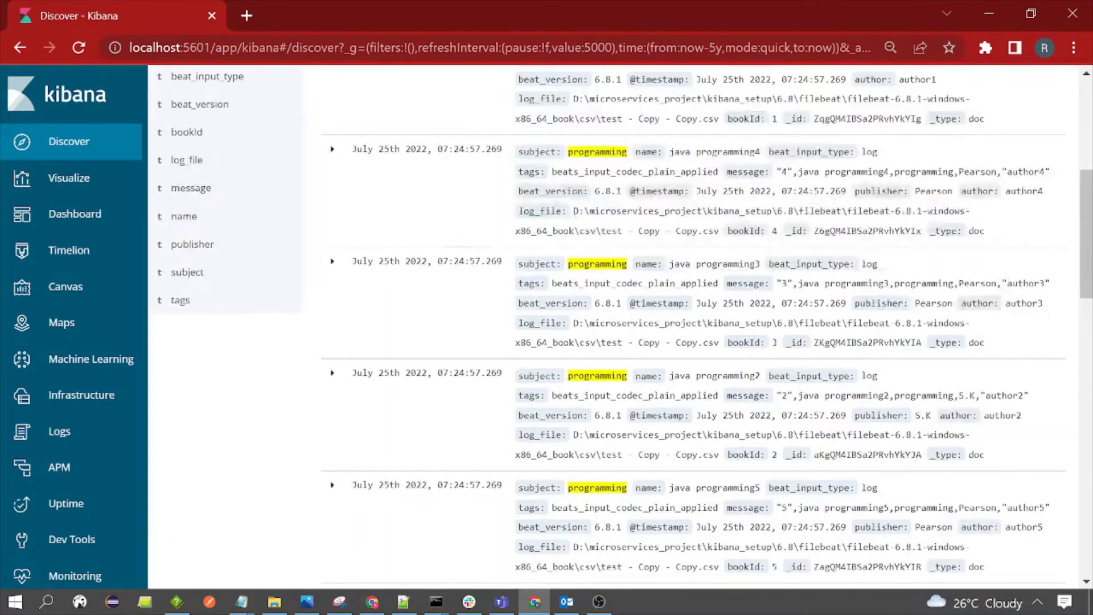
scroll(629, 430, "up", 6)
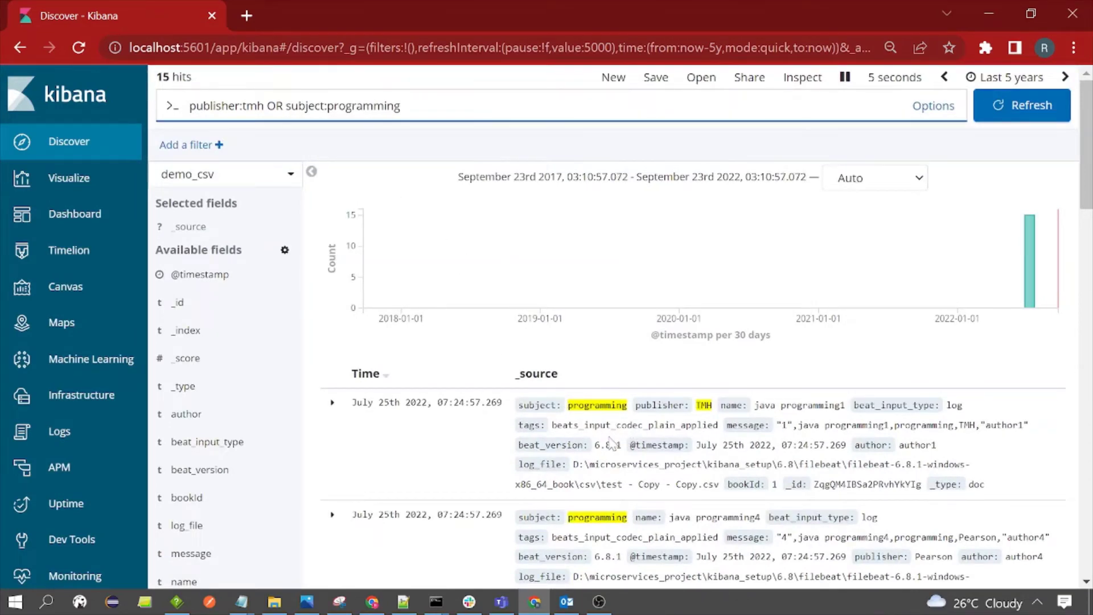
scroll(611, 443, "down", 2)
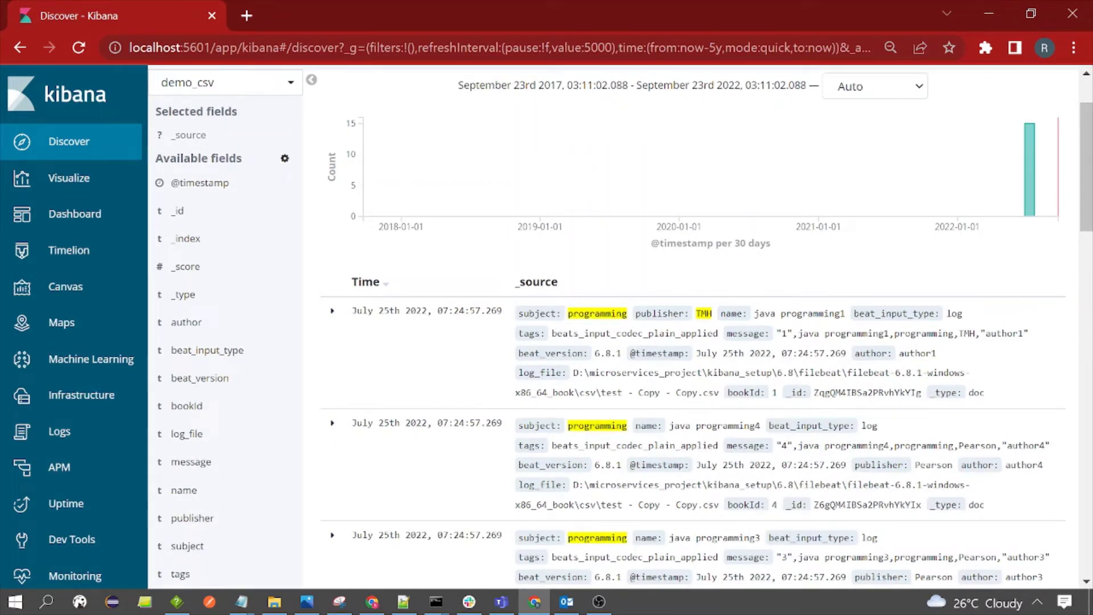
scroll(611, 320, "up", 1)
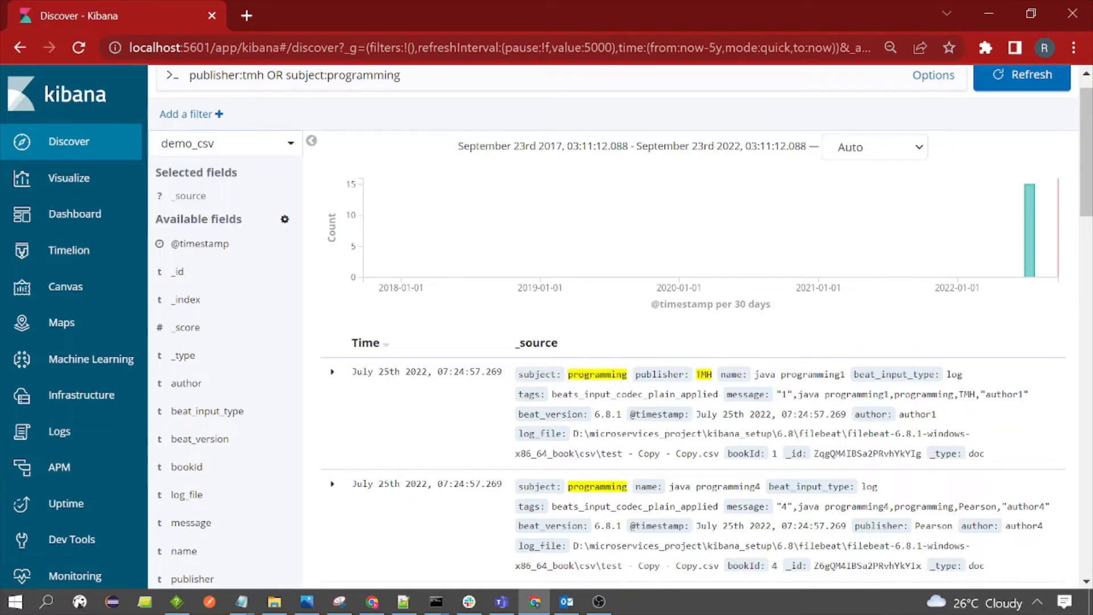
left_click_drag(727, 395, 778, 408)
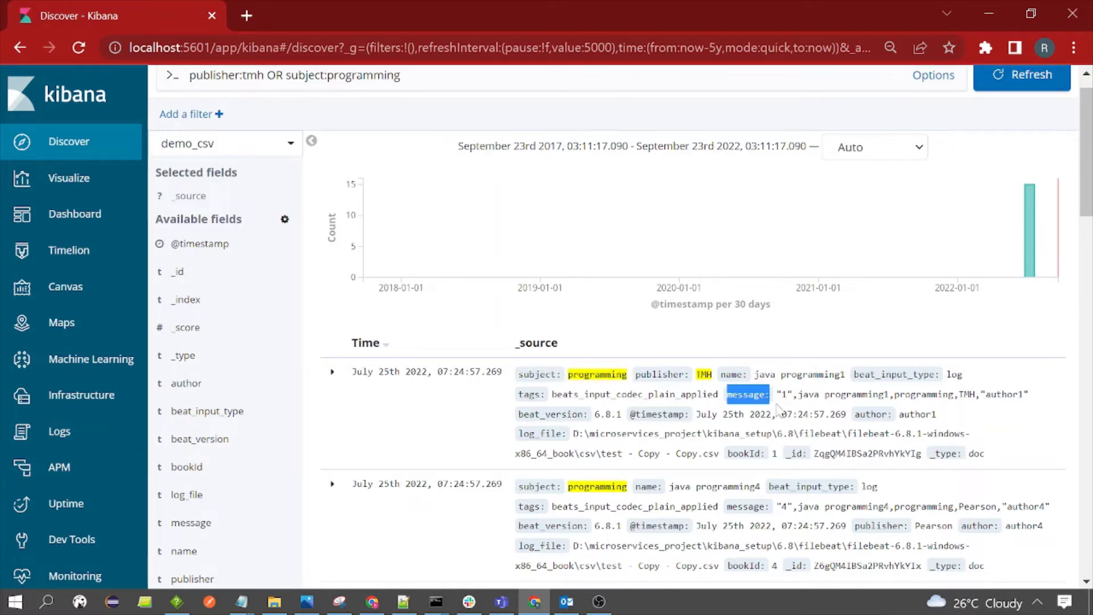
left_click(780, 409)
left_click_drag(895, 394, 953, 395)
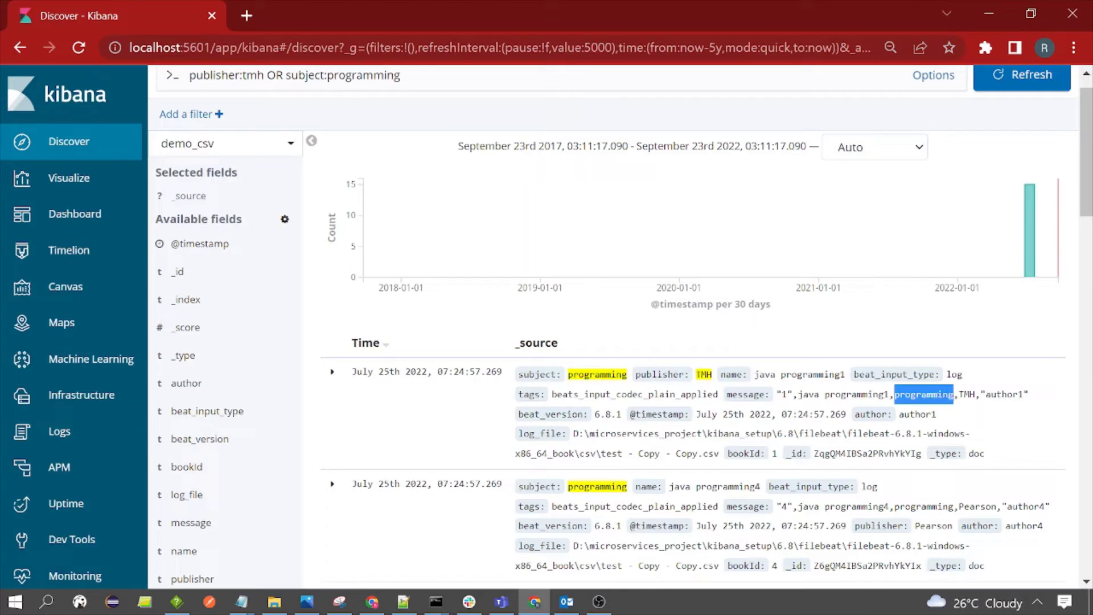
left_click(850, 414)
scroll(620, 326, "up", 1)
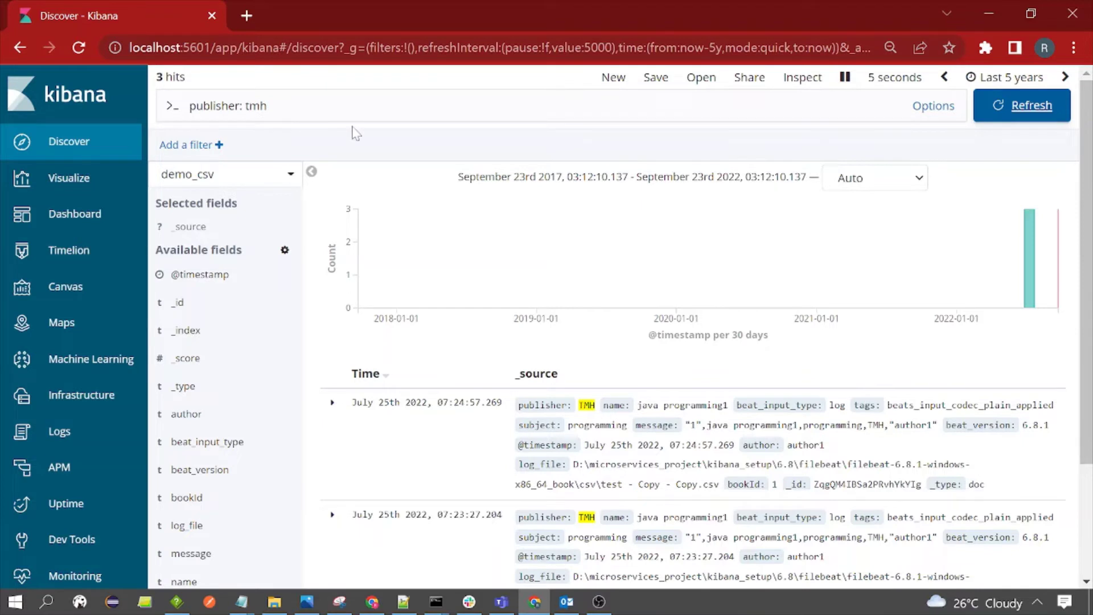
Change the publisher condition to match either of two values and apply the query publisher: ( tmh or pearson )
left_click(246, 105)
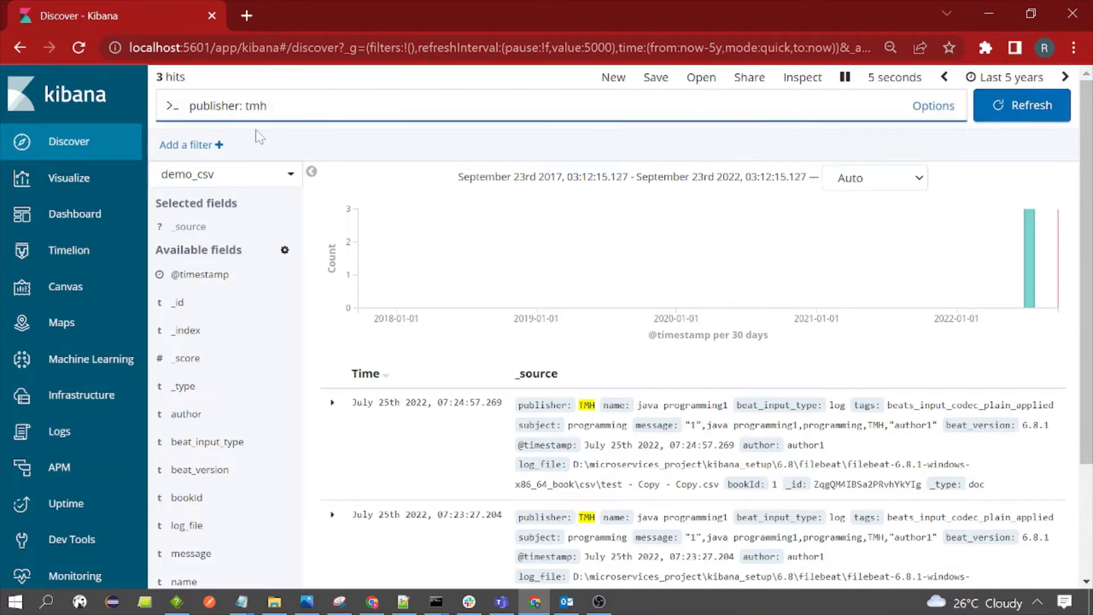
type("(")
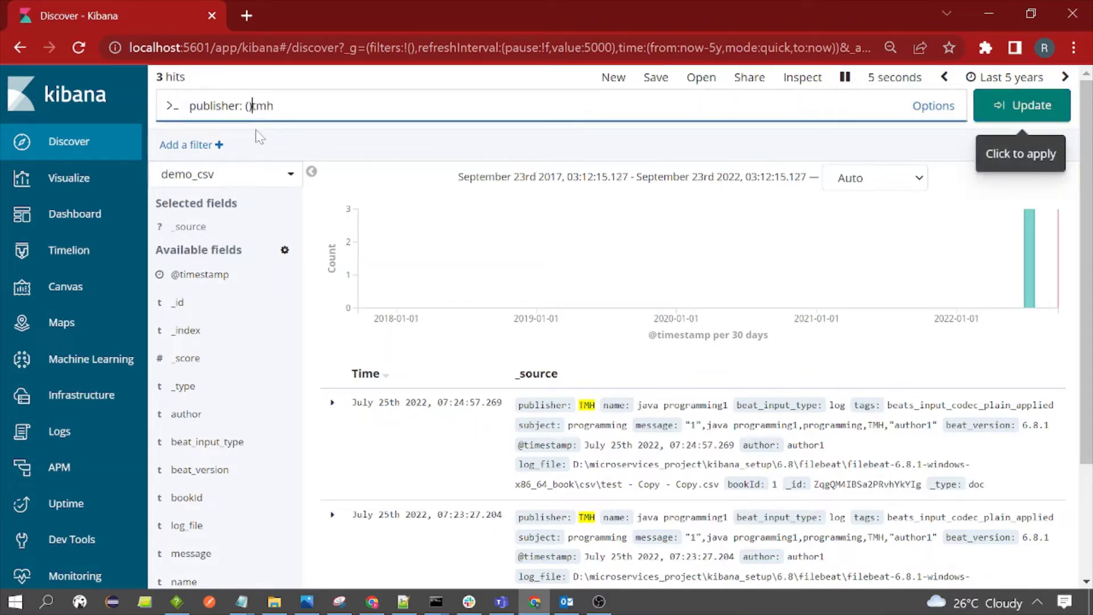
type(" tmh or p")
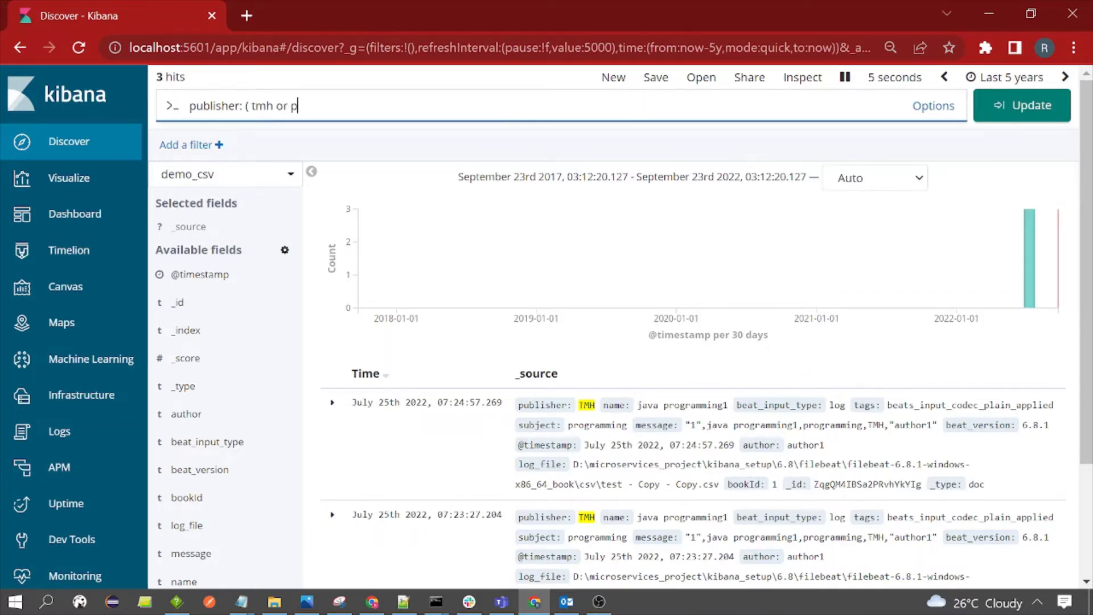
type("eas")
key("BackSpace")
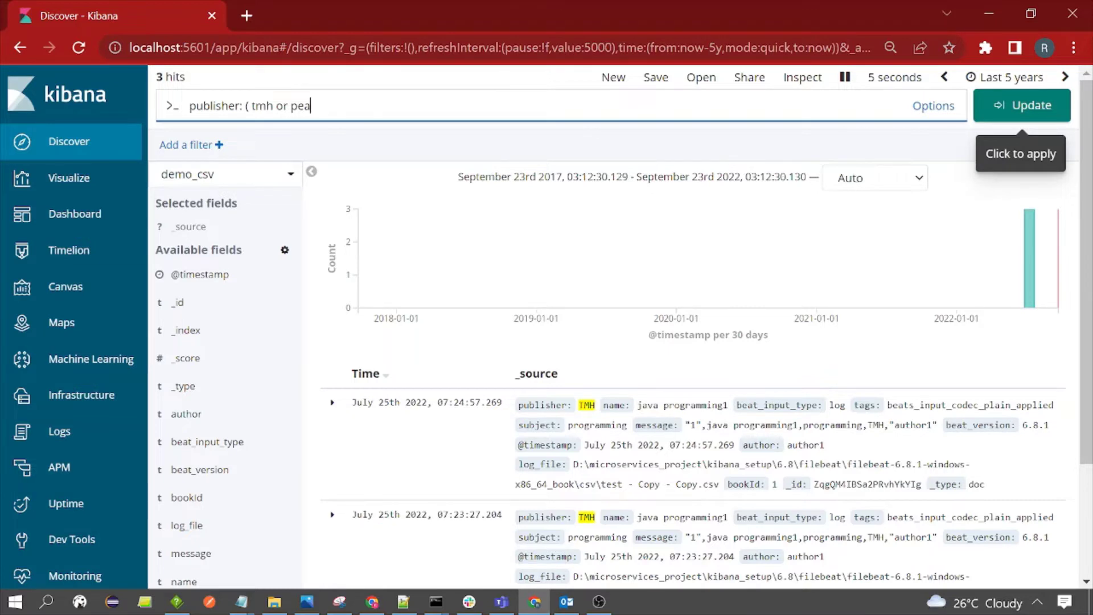
type("rson )")
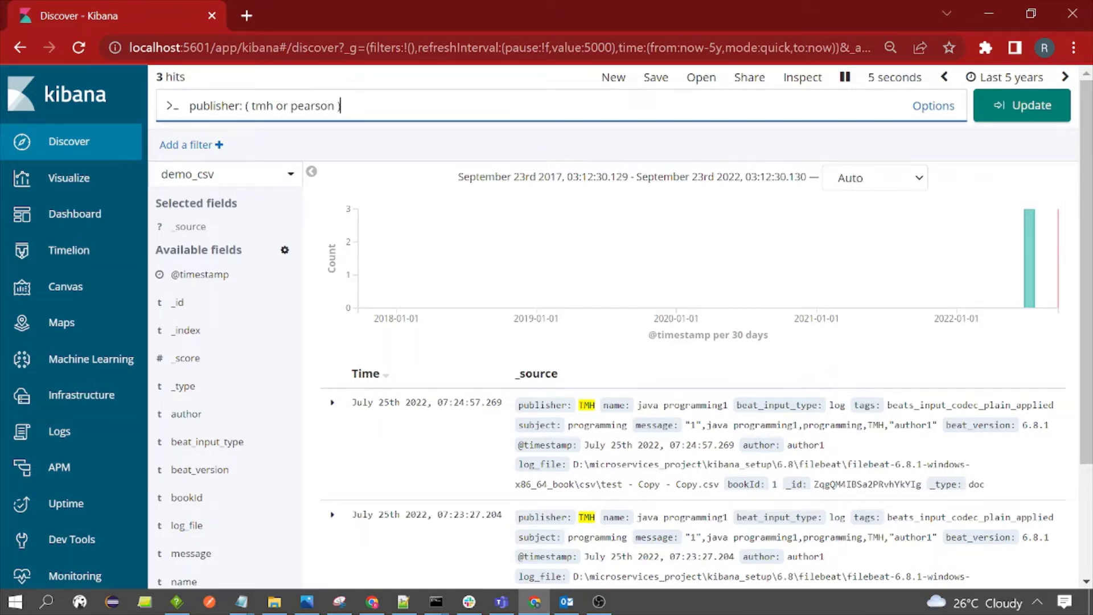
key("Return")
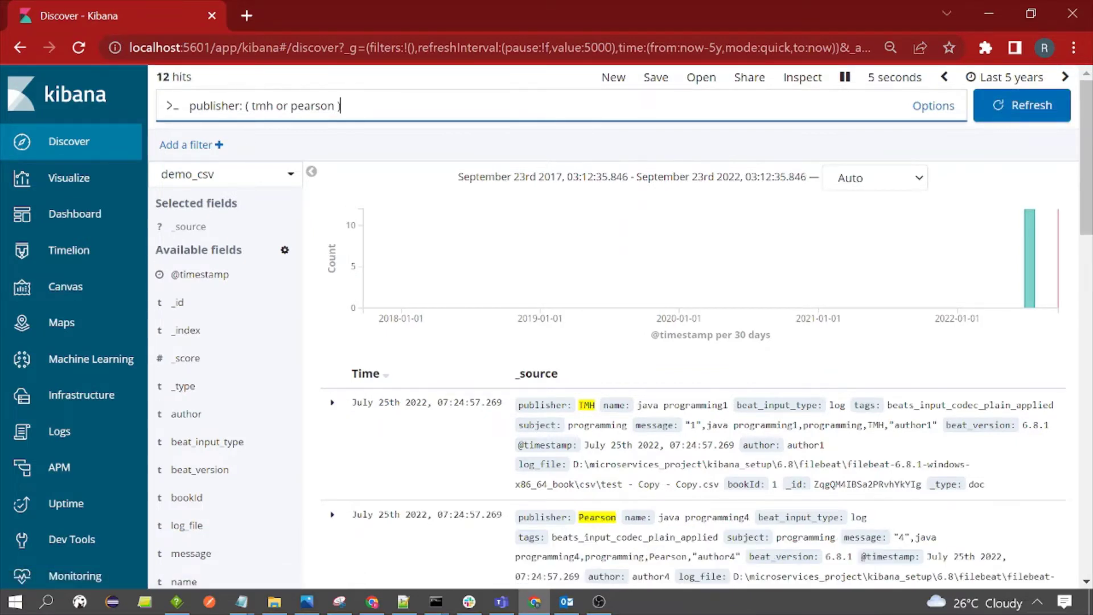
Check the highlighted publisher values in the documents matching the grouped publisher query
scroll(730, 509, "down", 4)
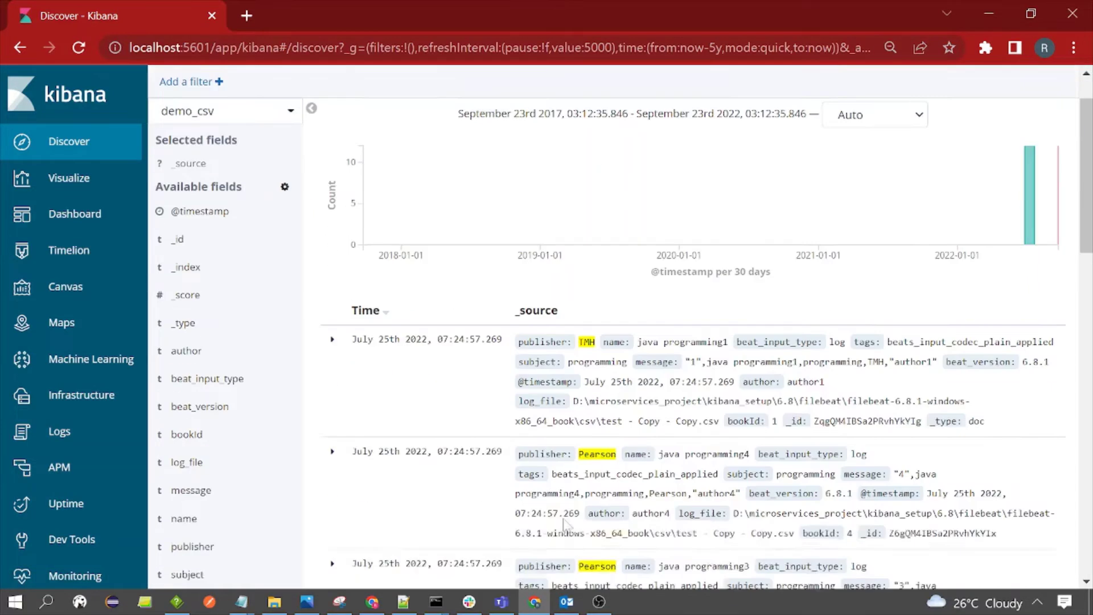
scroll(570, 301, "up", 2)
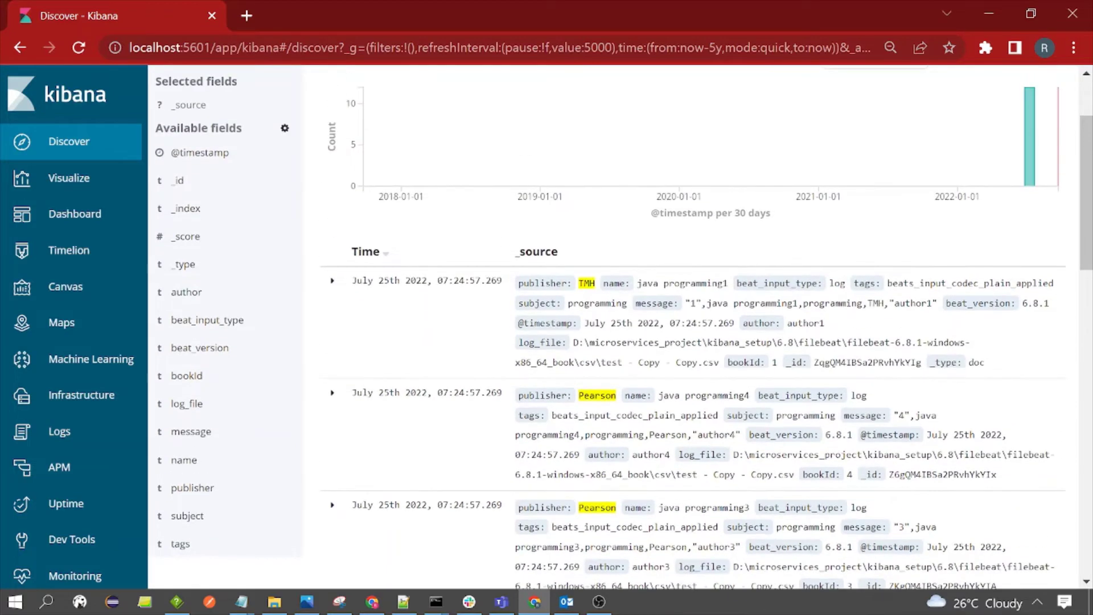
double_click(587, 283)
left_click_drag(579, 395, 618, 396)
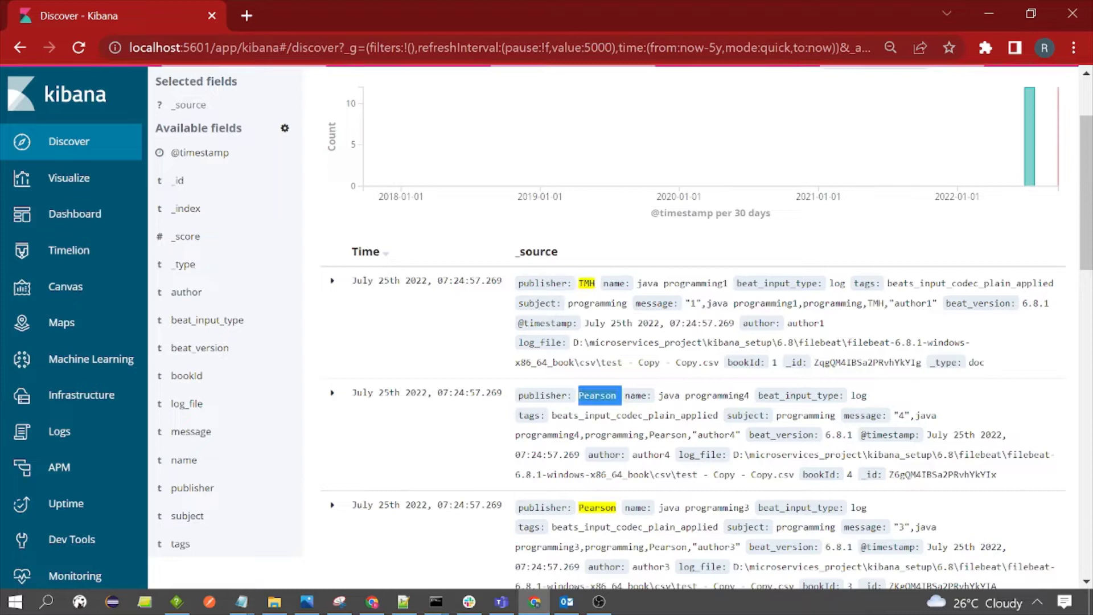
left_click(587, 411)
scroll(569, 324, "up", 3)
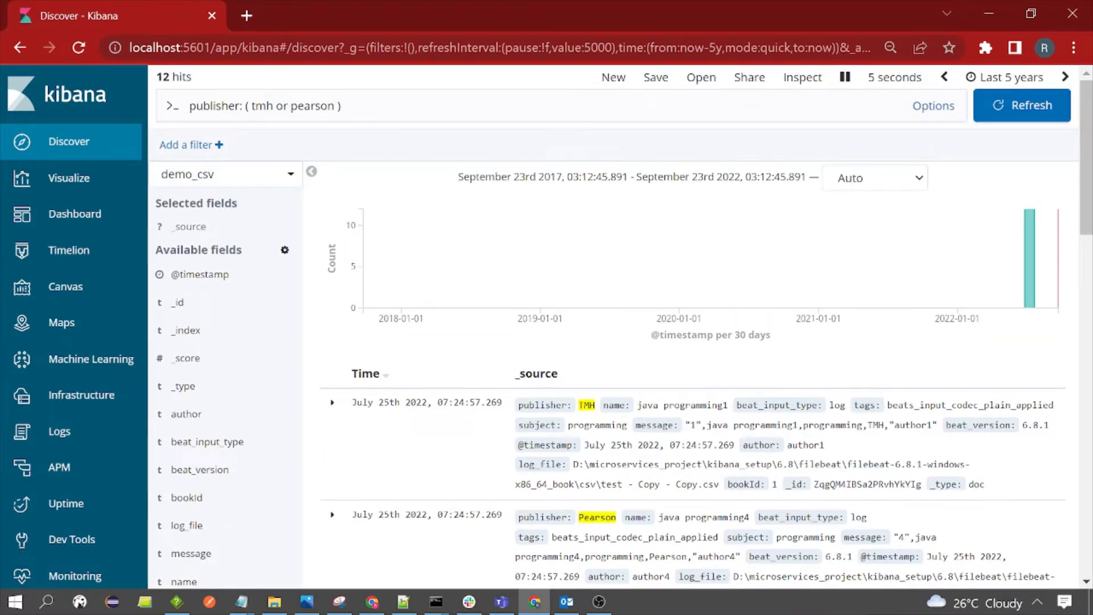
Clear the search query and apply the empty search to list all demo_csv documents
key("ctrl+a")
key("BackSpace")
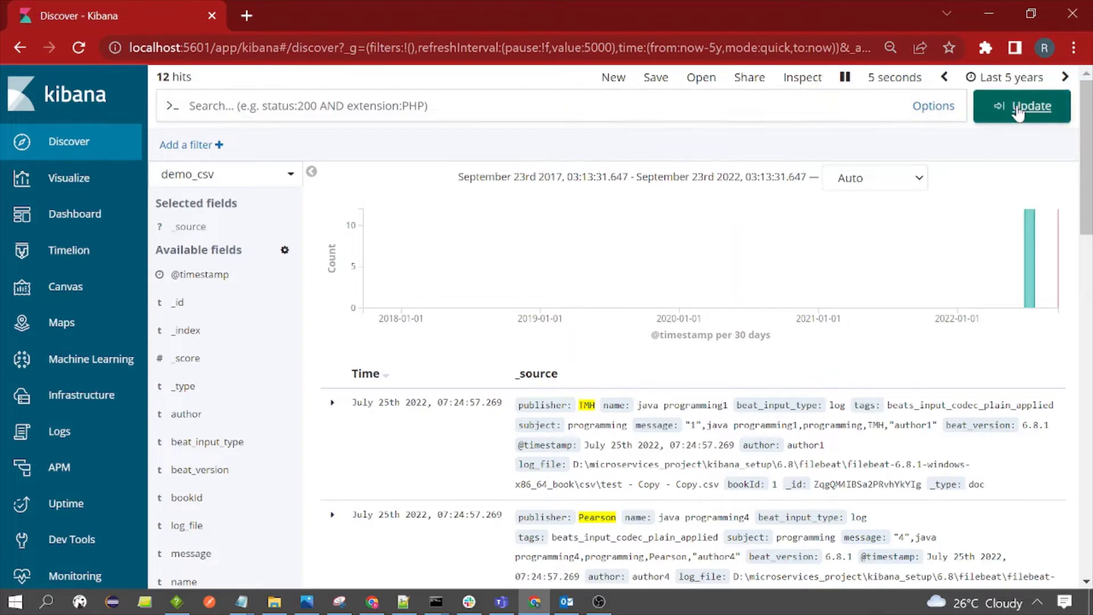
left_click(1019, 110)
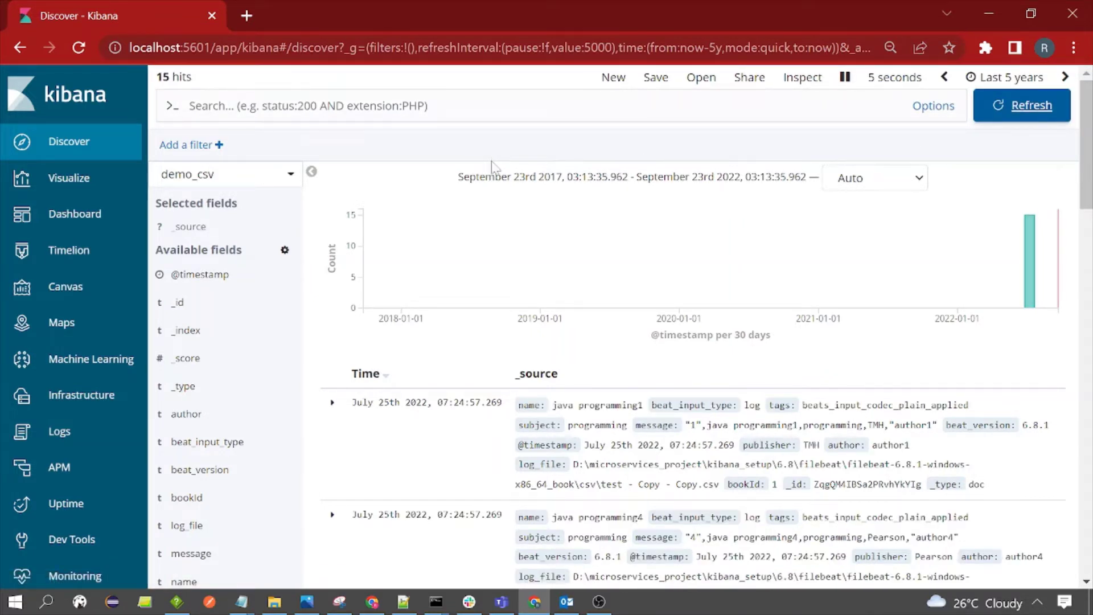
left_click(190, 106)
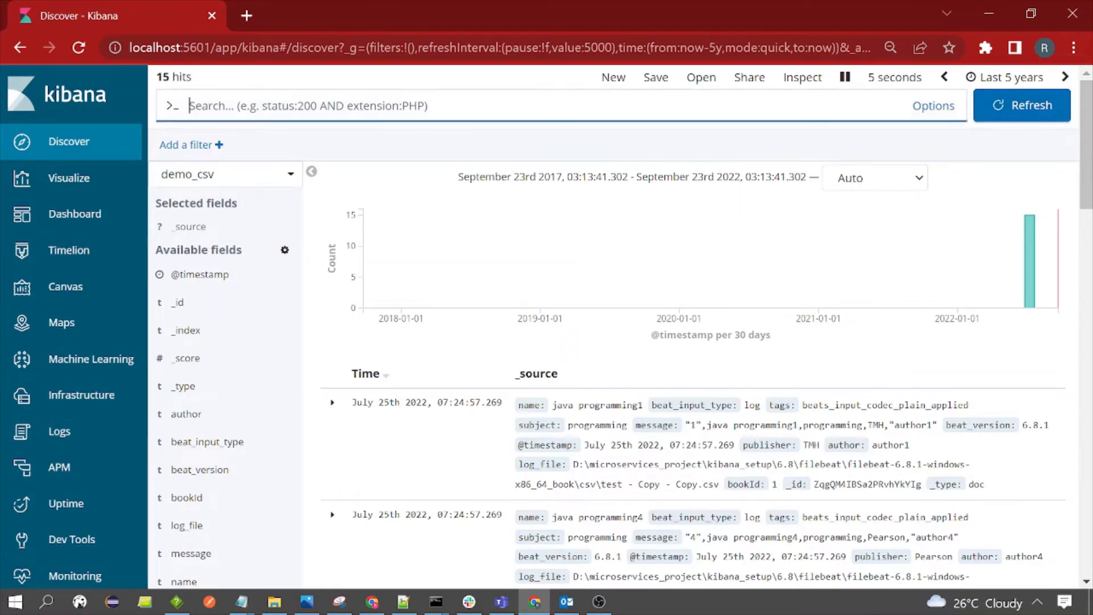
type("NA,")
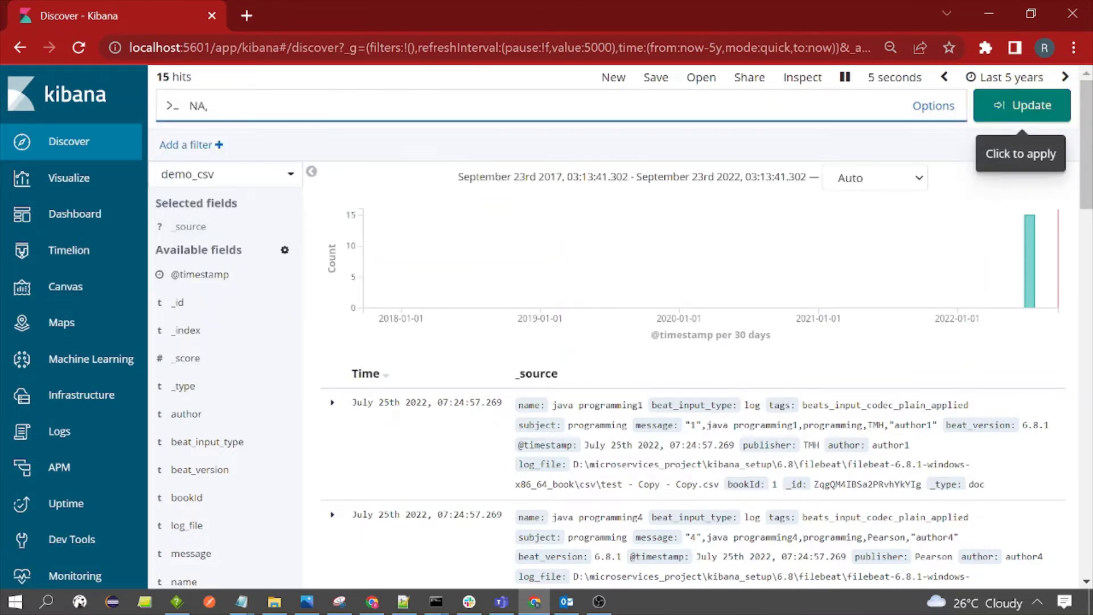
key("BackSpace")
key("BackSpace")
key("BackSpace")
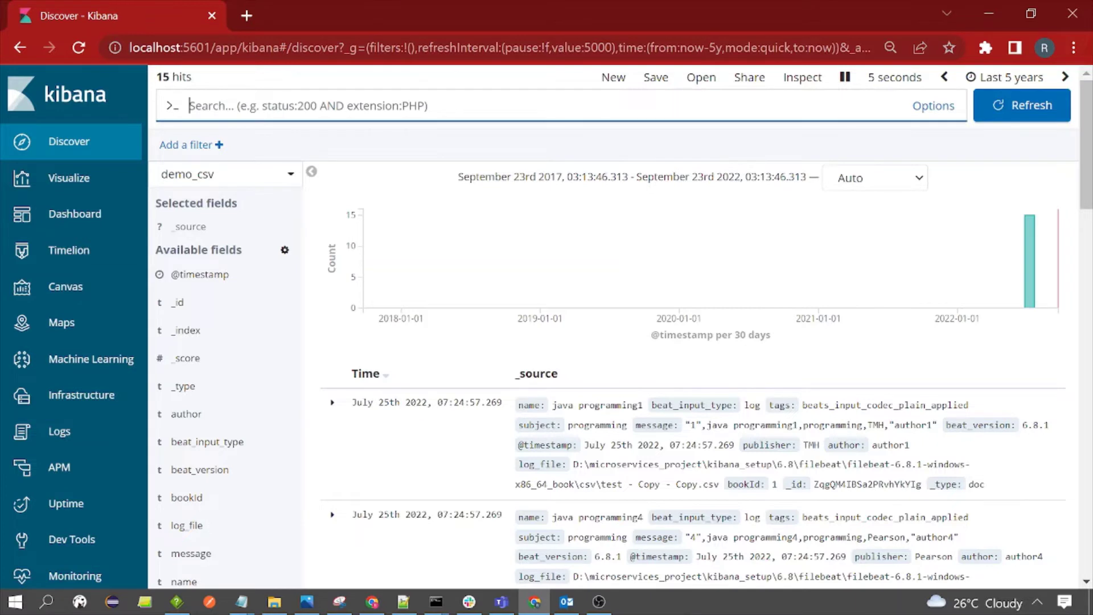
Search the name field for two unquoted words by applying the query name : java programming
type("name")
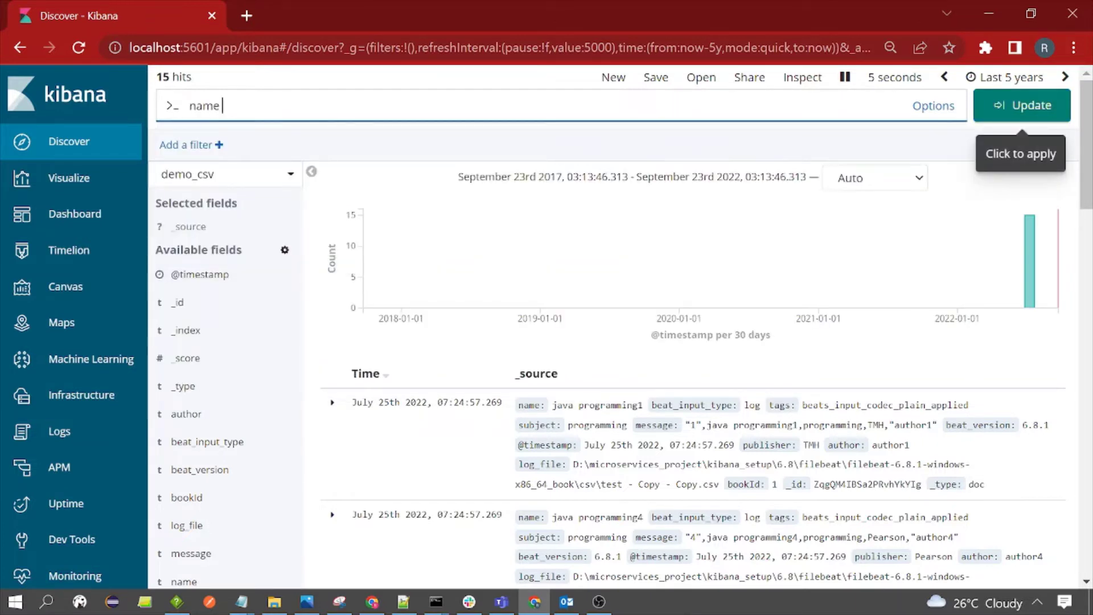
type(" : ")
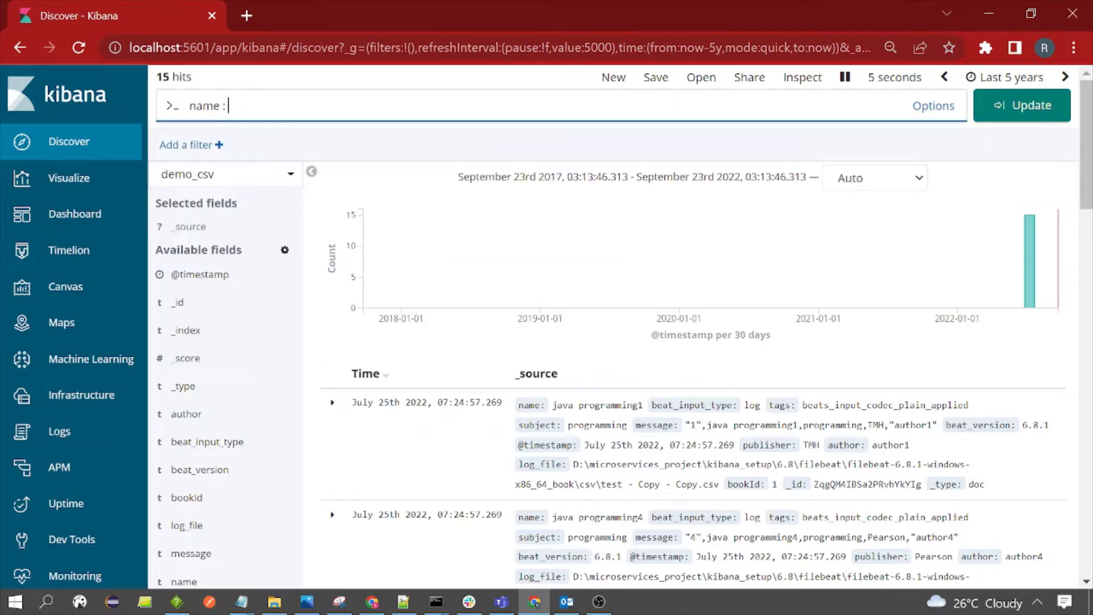
type("java")
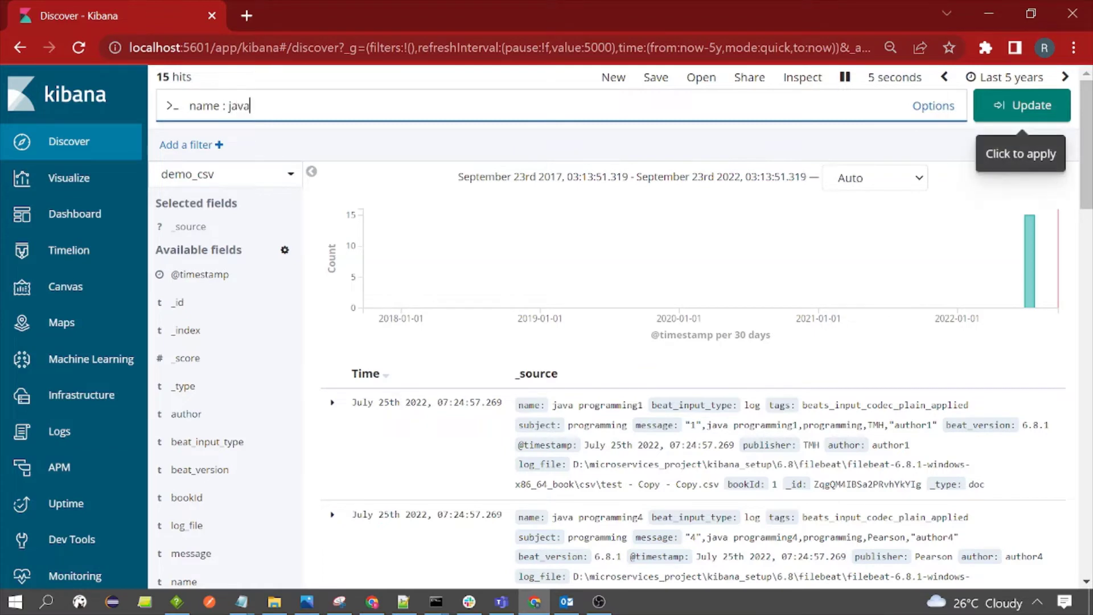
type(" progra")
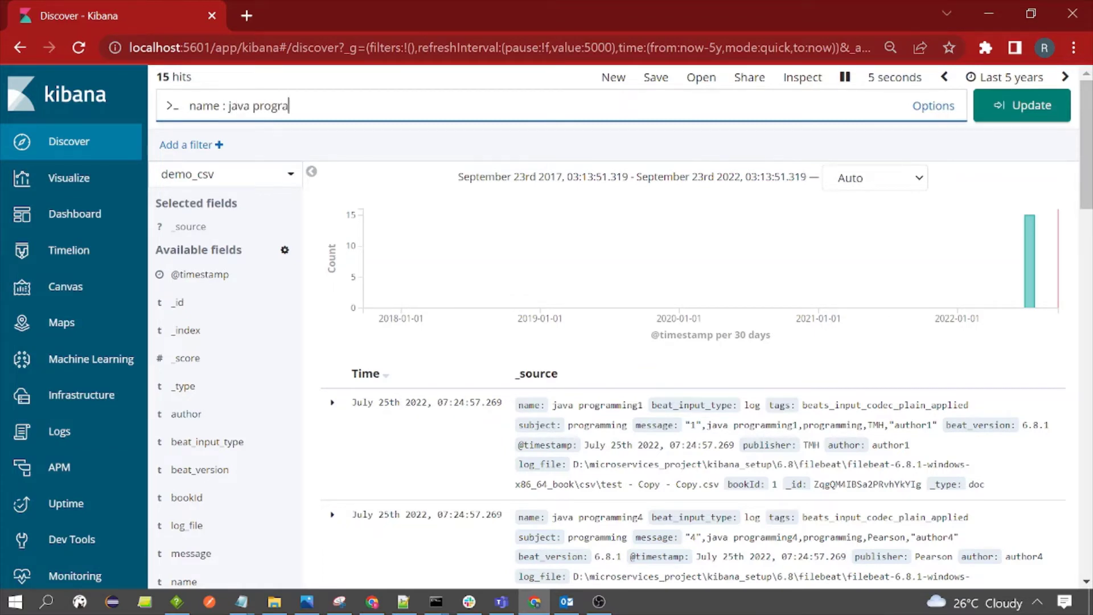
type("mming")
key("Return")
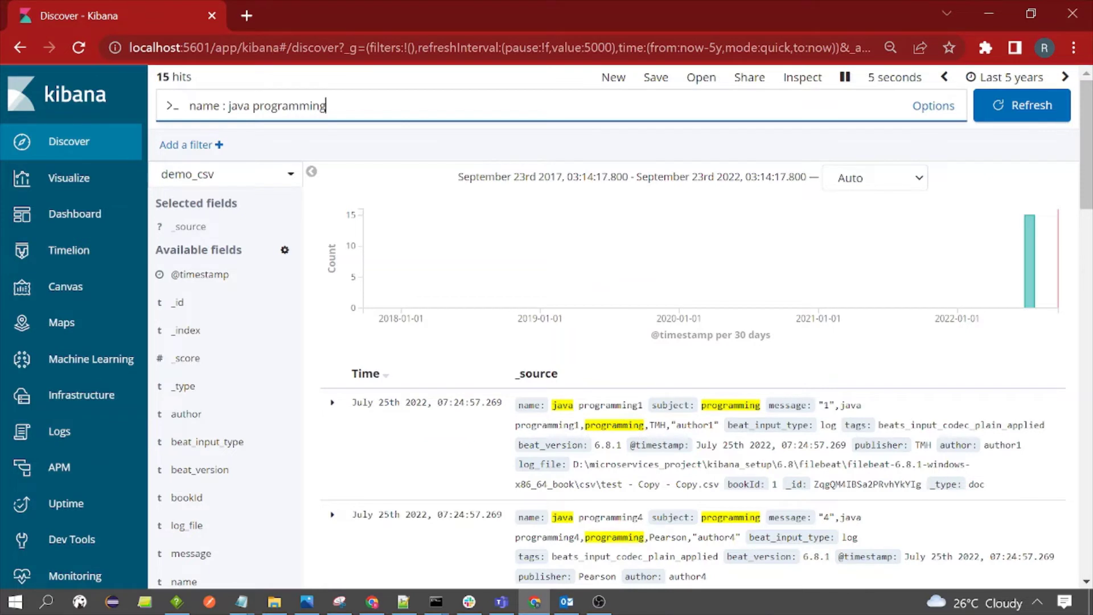
left_click_drag(225, 106, 326, 106)
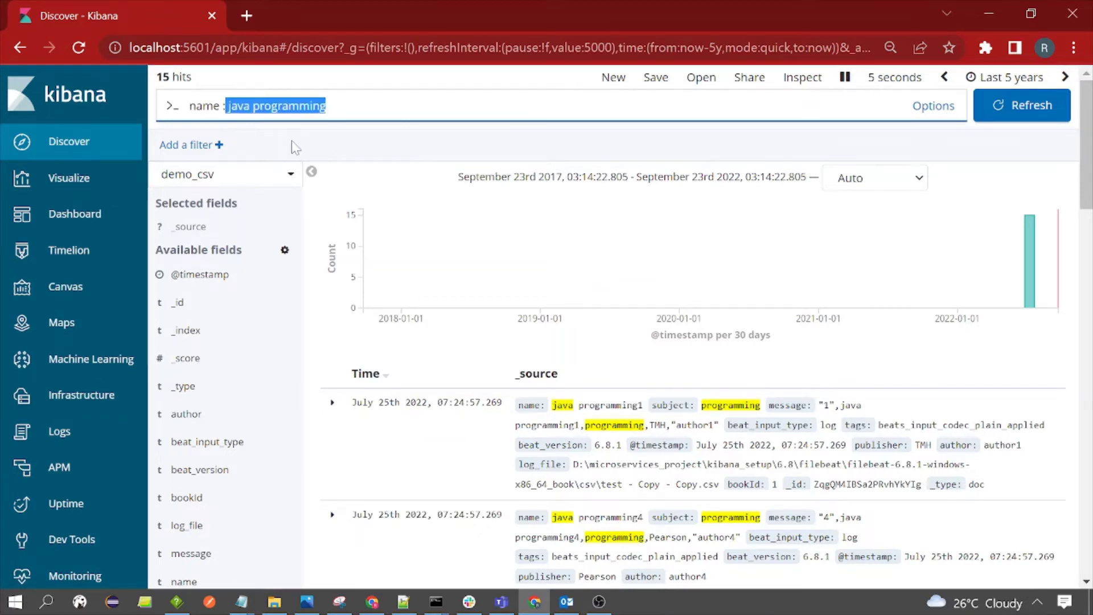
left_click(446, 216)
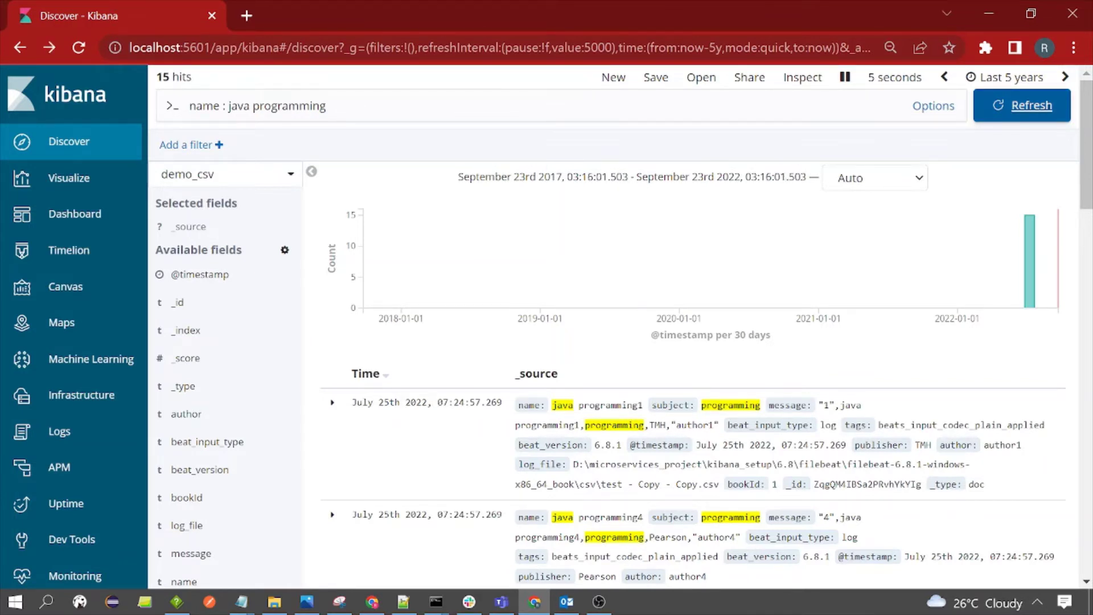
Enclose the name value in double quotes and apply the phrase query name : "java programming"
left_click(329, 106)
type("\"")
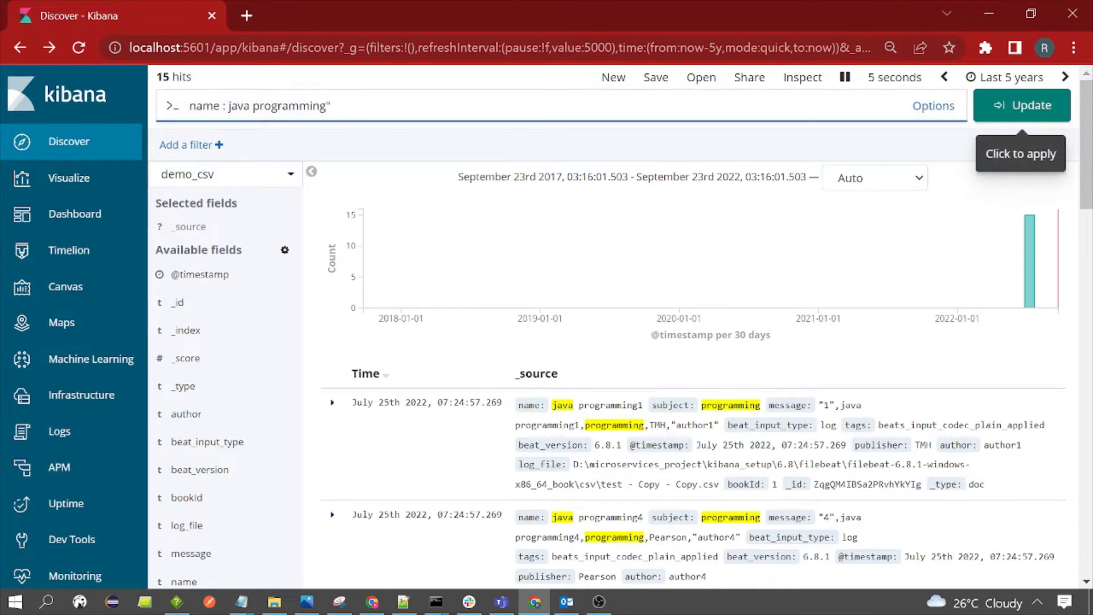
left_click(253, 106)
left_click(230, 106)
type("\"")
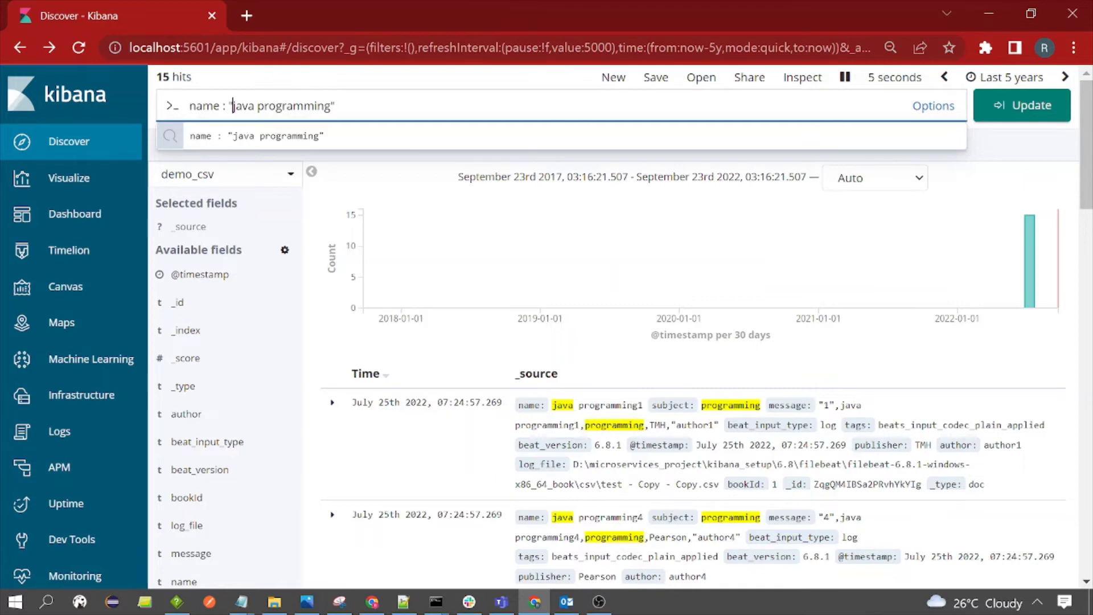
left_click(999, 106)
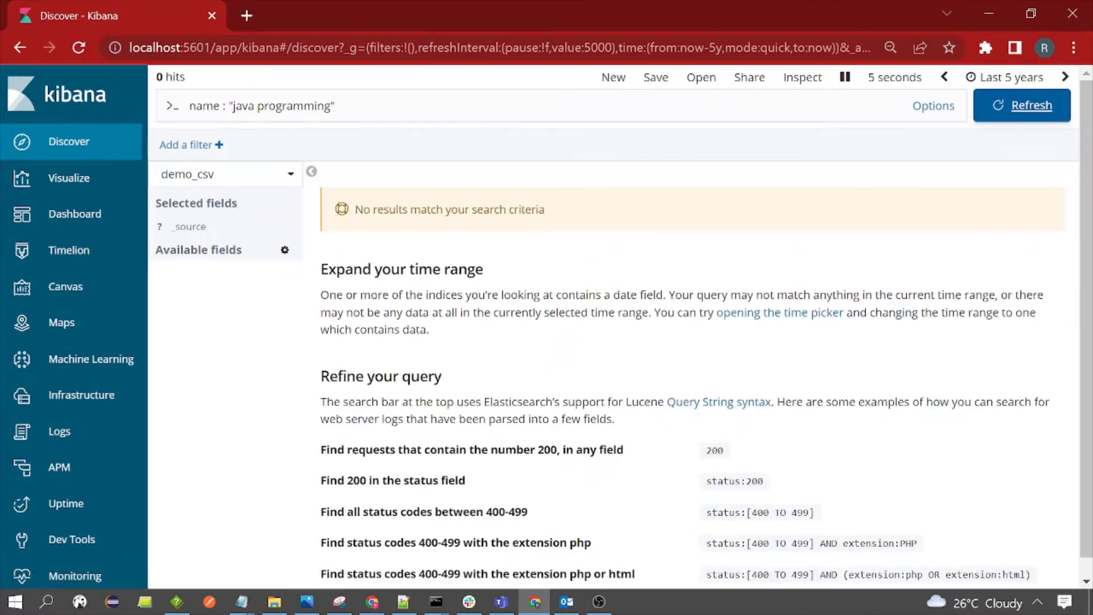
Extend the quoted phrase to "java programming1", apply the query and check the name values of the matching documents
left_click(330, 106)
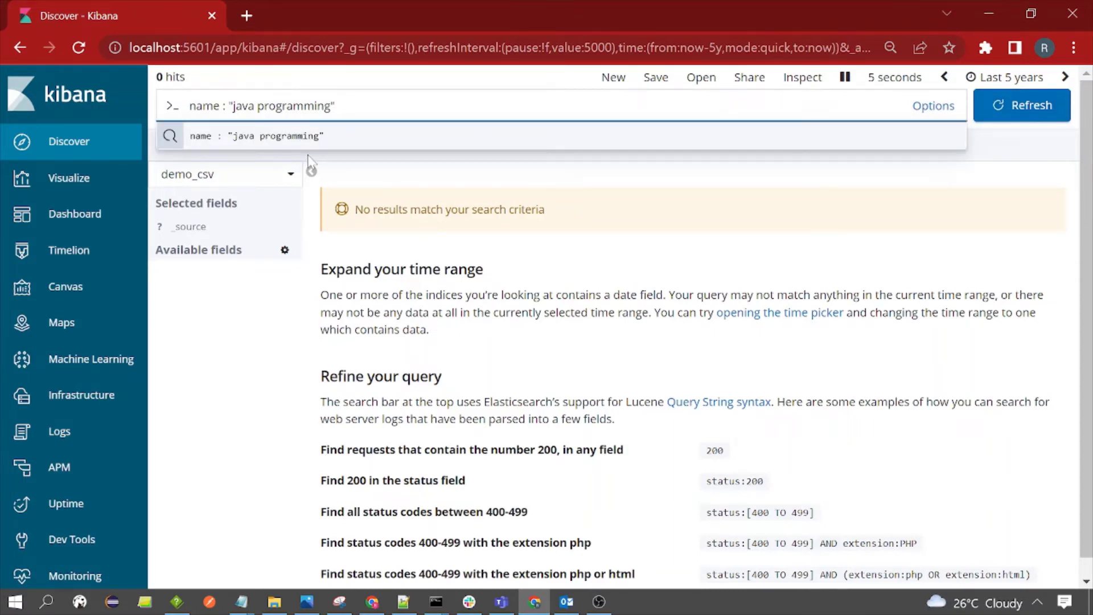
type("1")
left_click(1008, 114)
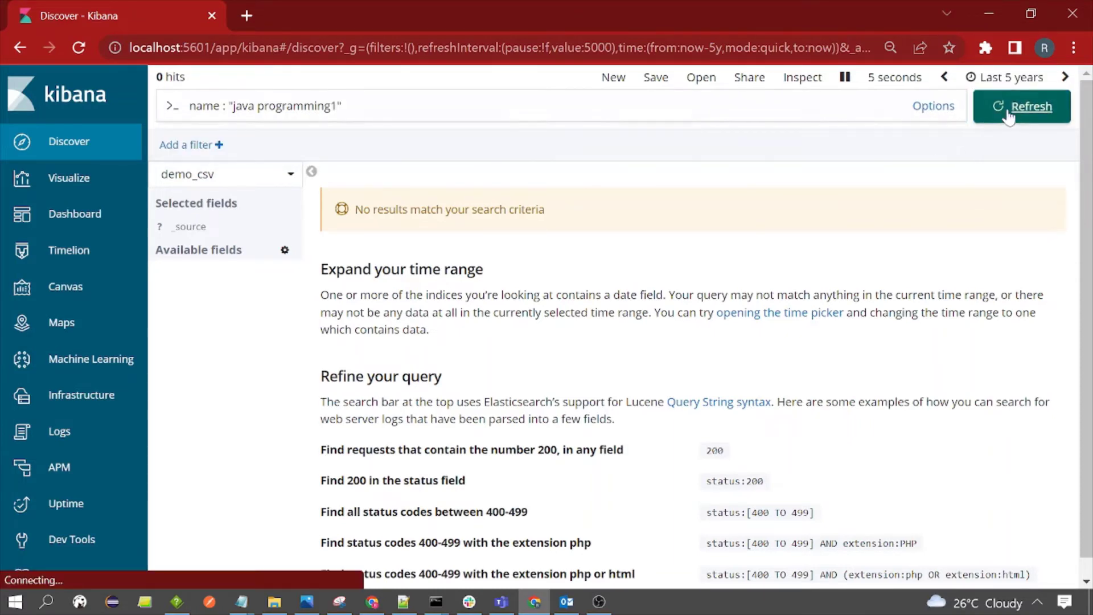
scroll(512, 387, "down", 3)
scroll(652, 410, "up", 3)
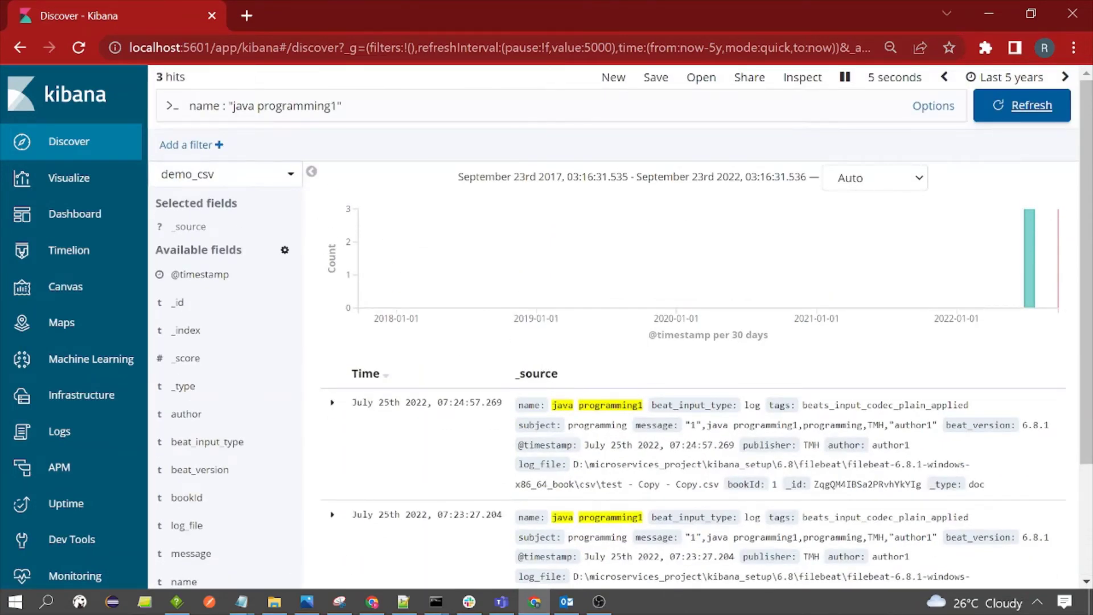
left_click_drag(558, 405, 643, 405)
scroll(623, 432, "down", 3)
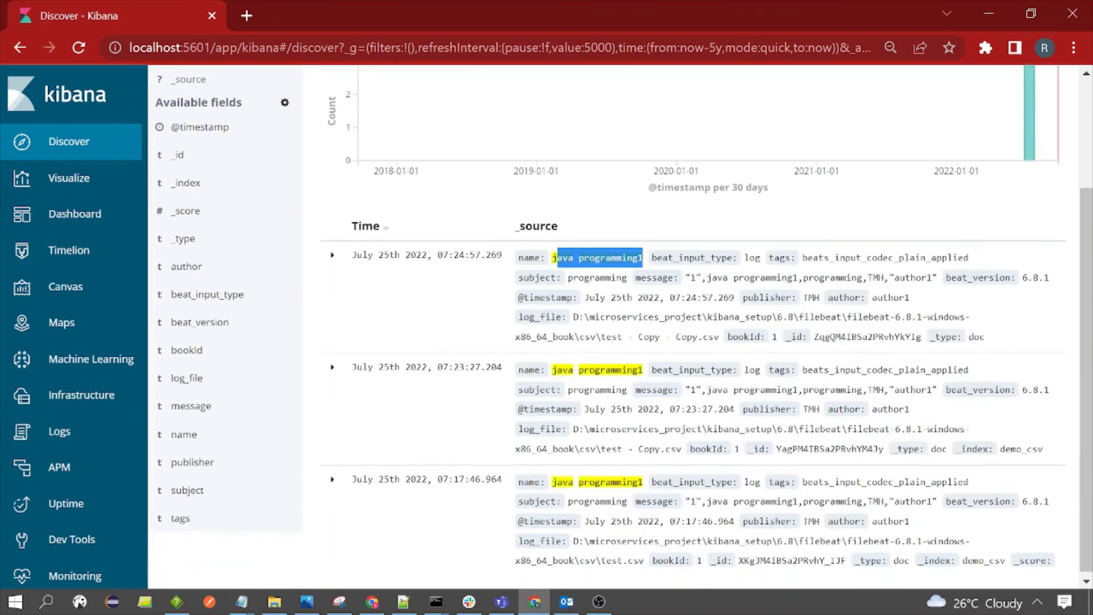
scroll(454, 337, "up", 3)
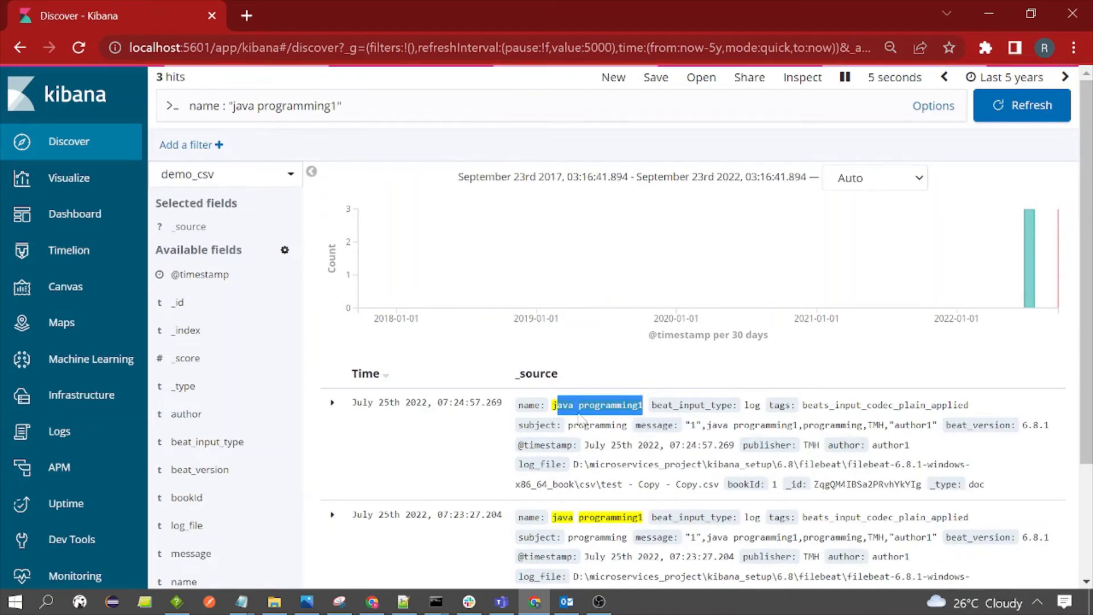
left_click(421, 81)
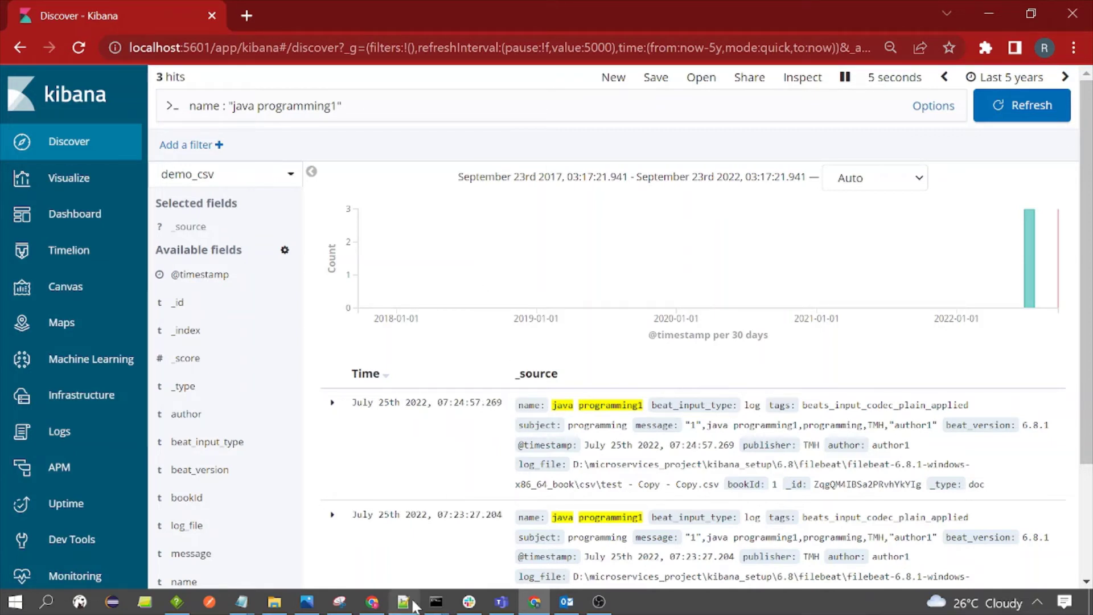
Capitalize the phrase's second word, apply name : "java Programming1" and compare its letter case with the first document's name
key("BackSpace")
type("P")
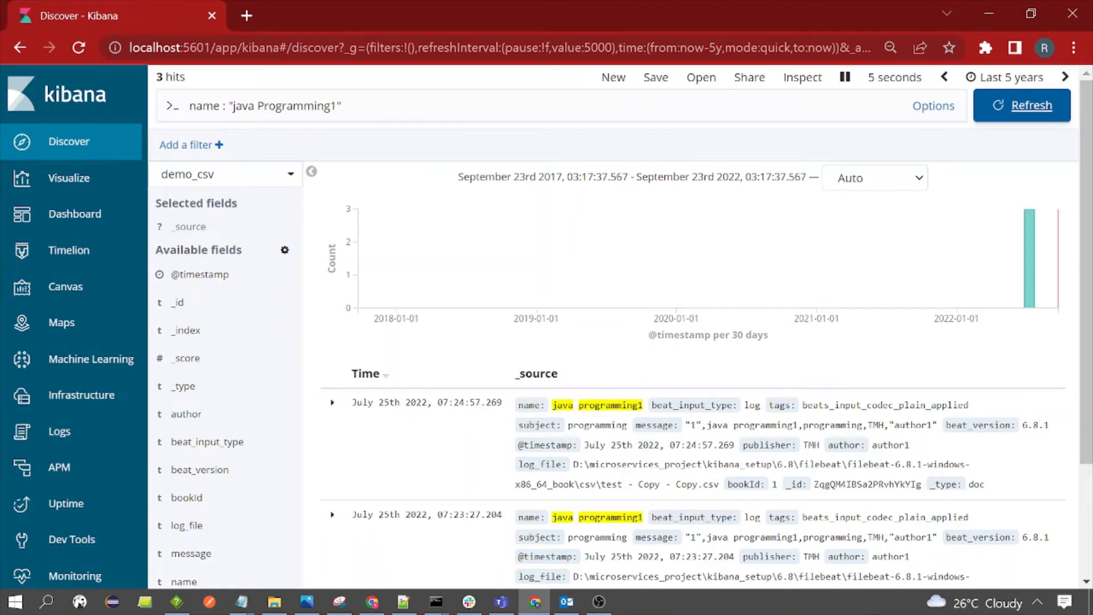
left_click(258, 105)
key("shift+Right")
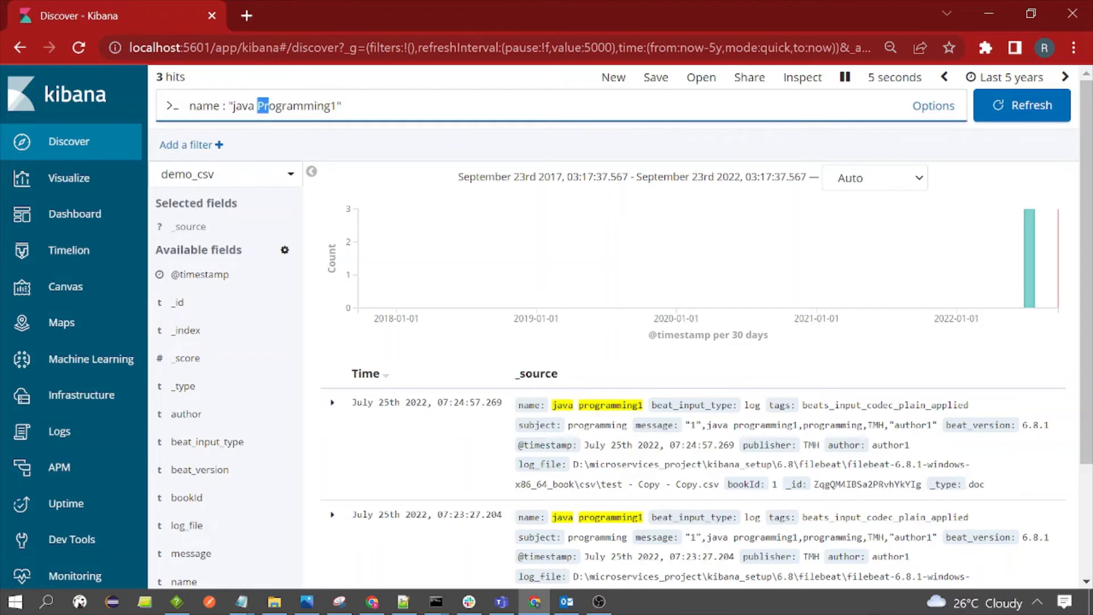
left_click(424, 83)
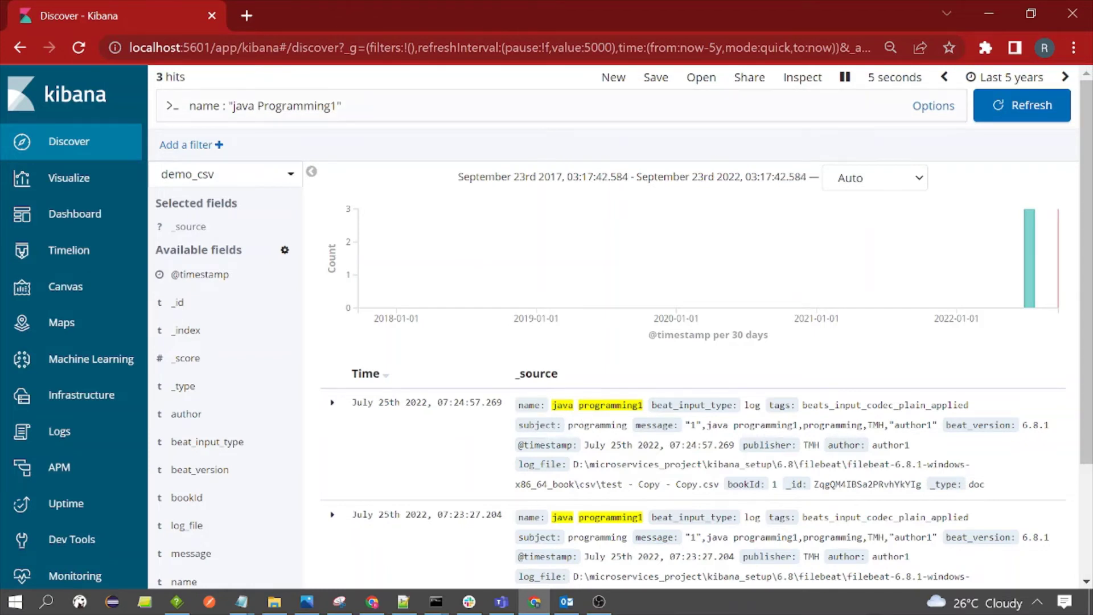
left_click_drag(578, 405, 585, 405)
Replace the quoted name value with an uppercase wildcard term and apply the query name : JAVA*
left_click_drag(342, 105, 229, 106)
key("BackSpace")
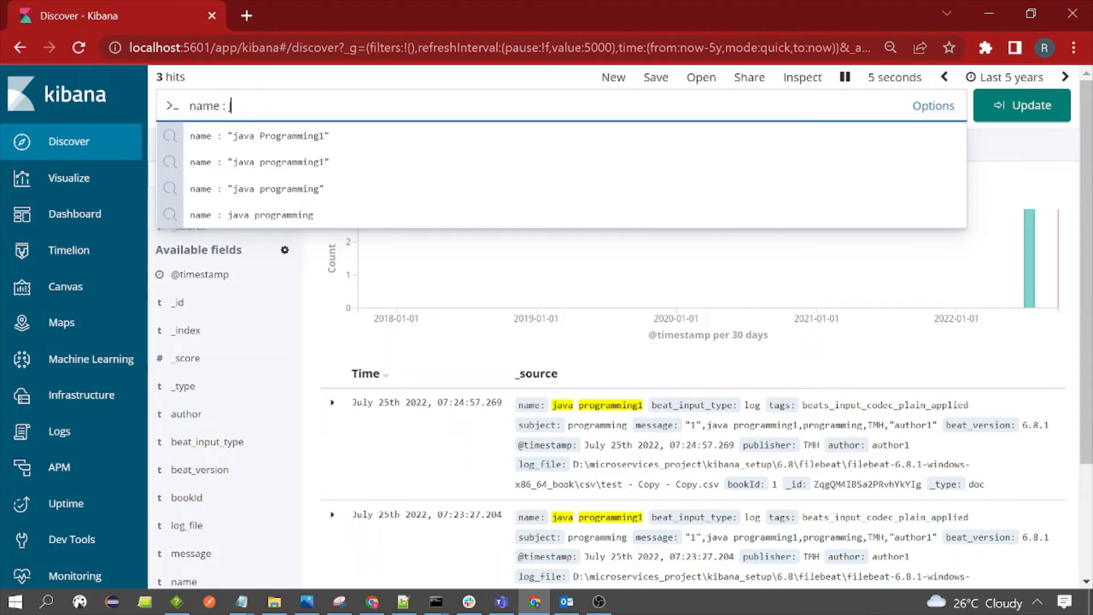
key("Escape")
type("JAVA")
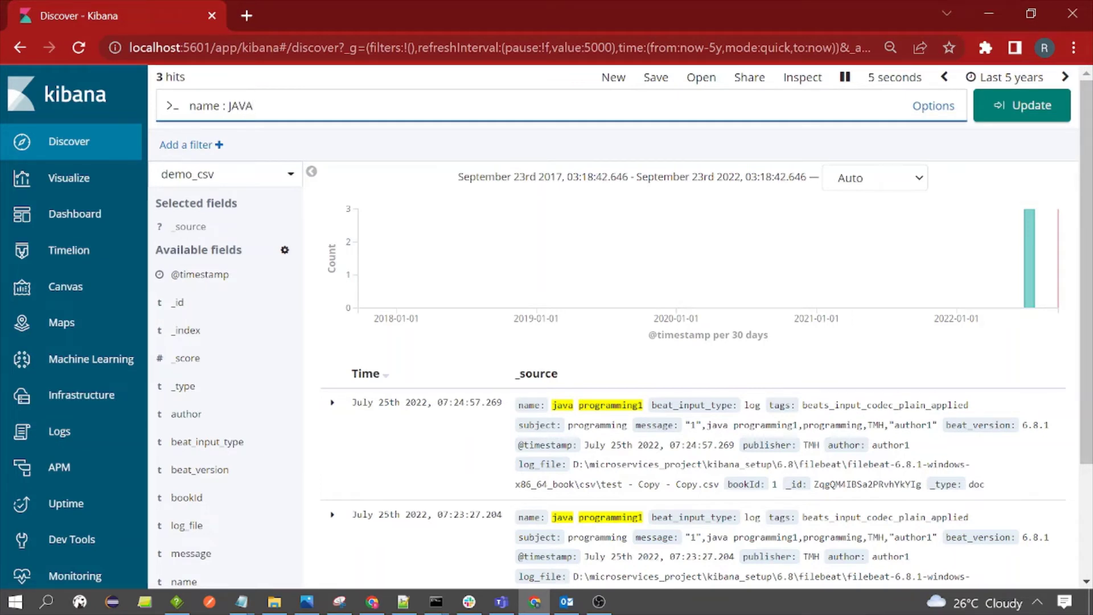
type("*")
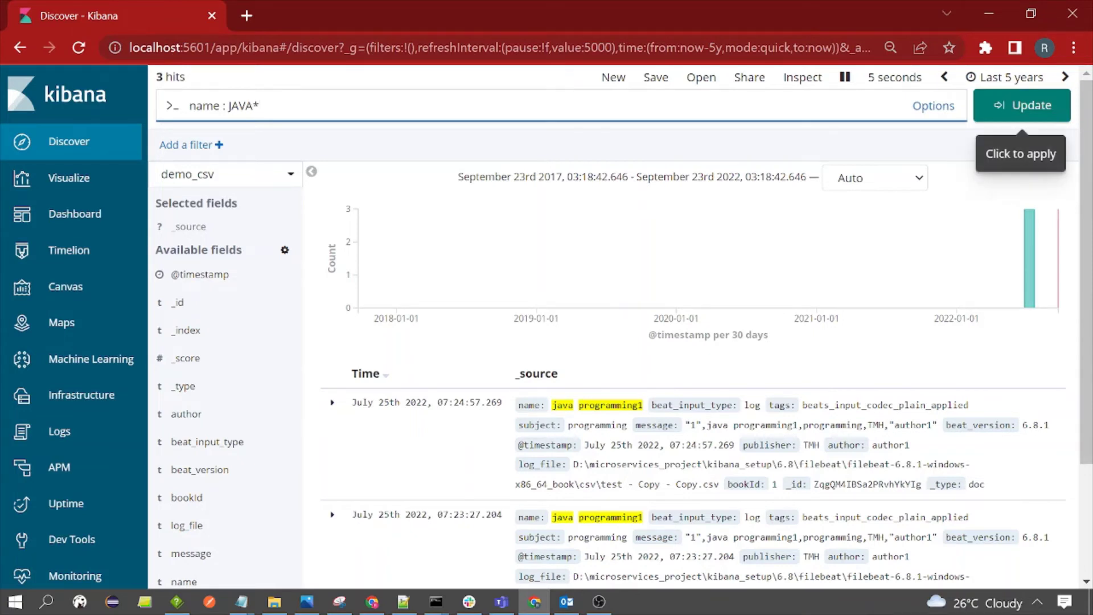
key("Return")
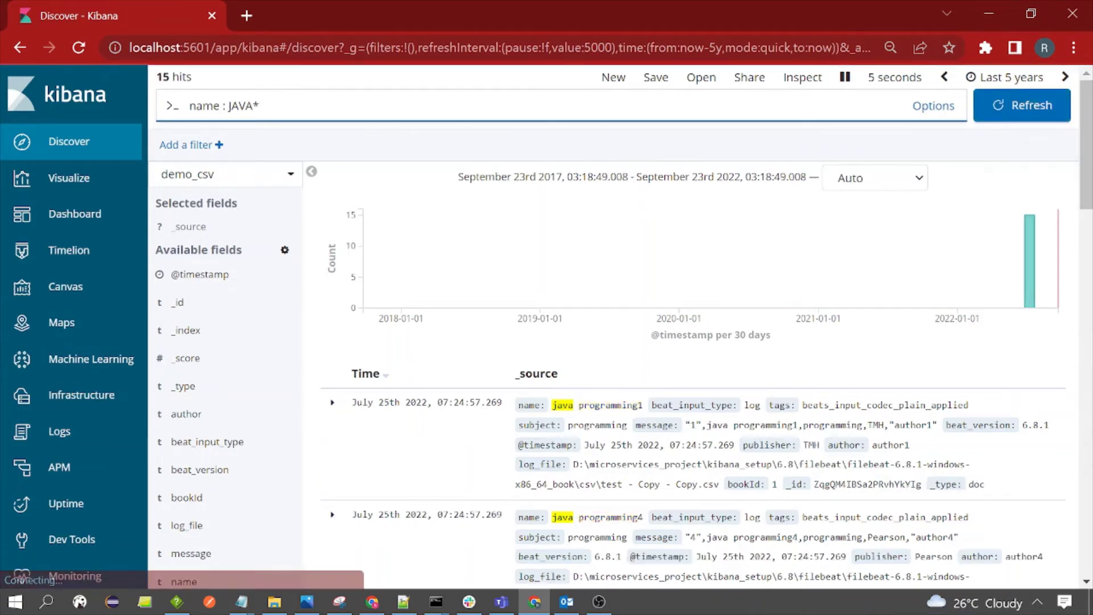
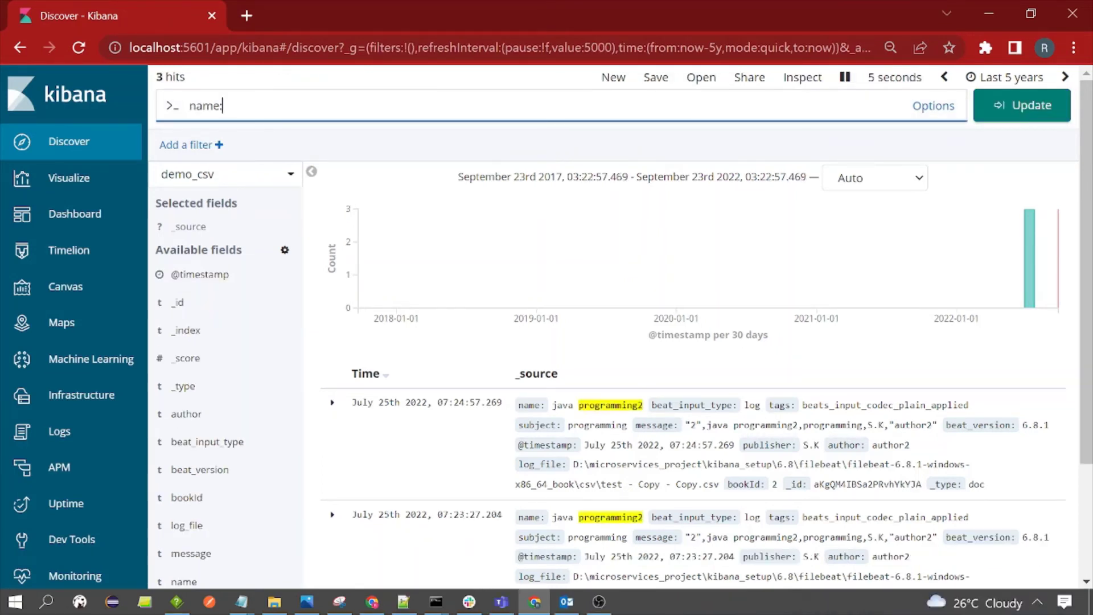
Write the name query as name:(programming1 AND programming4) OR programming2), with a closing parenthesis after the last term
type("()")
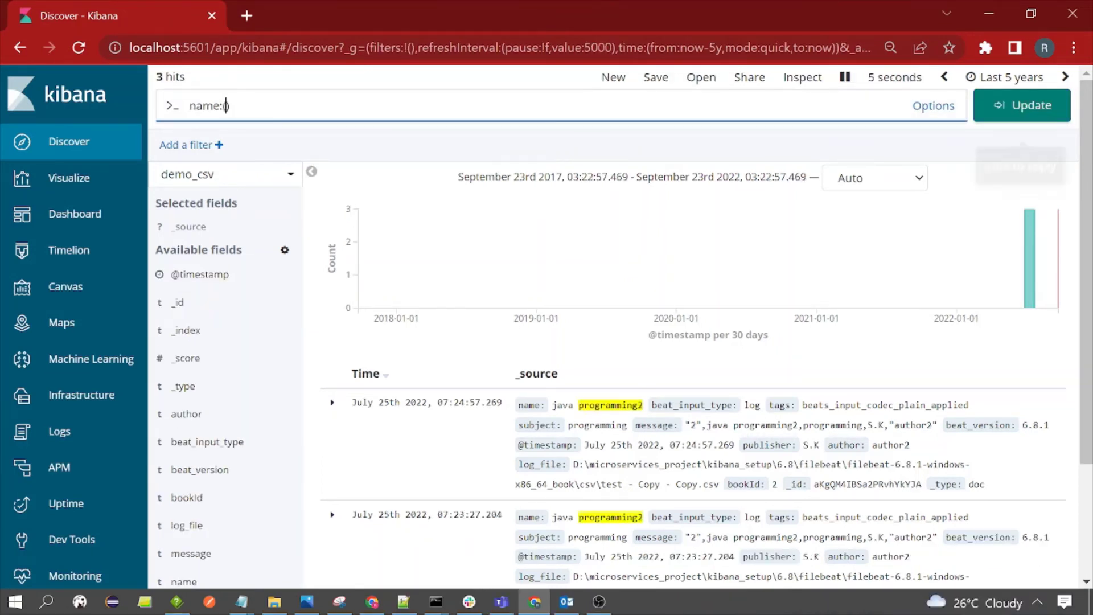
key("BackSpace")
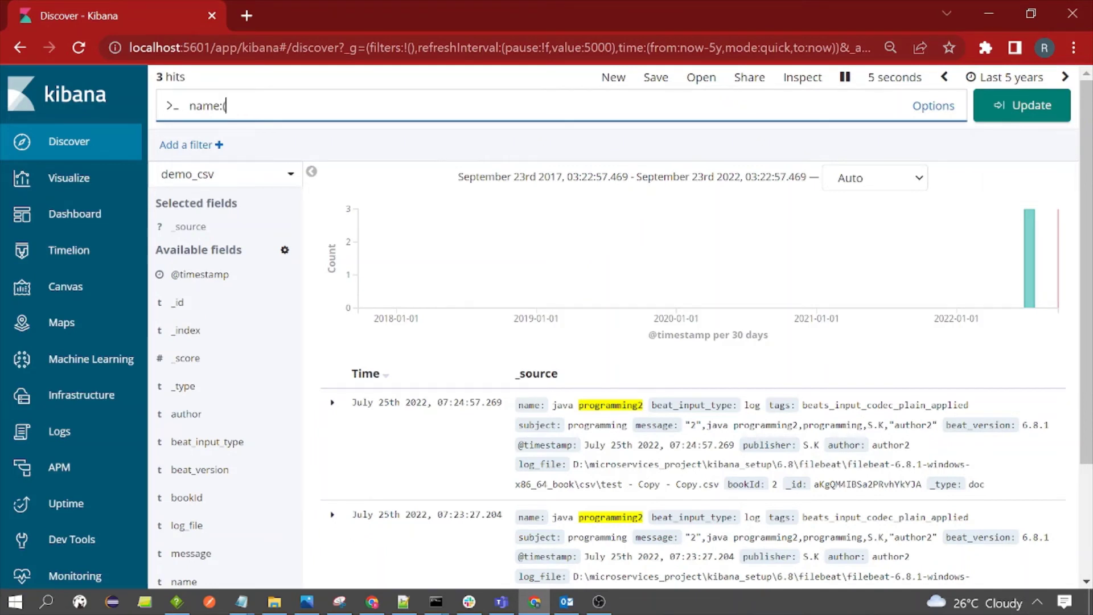
type("progra")
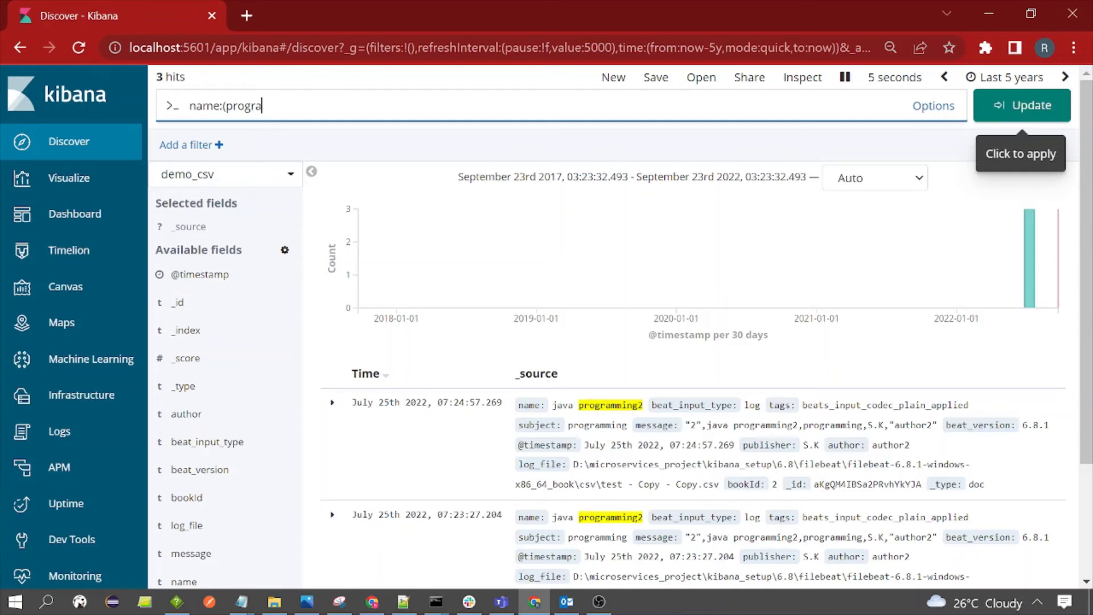
type("mming1")
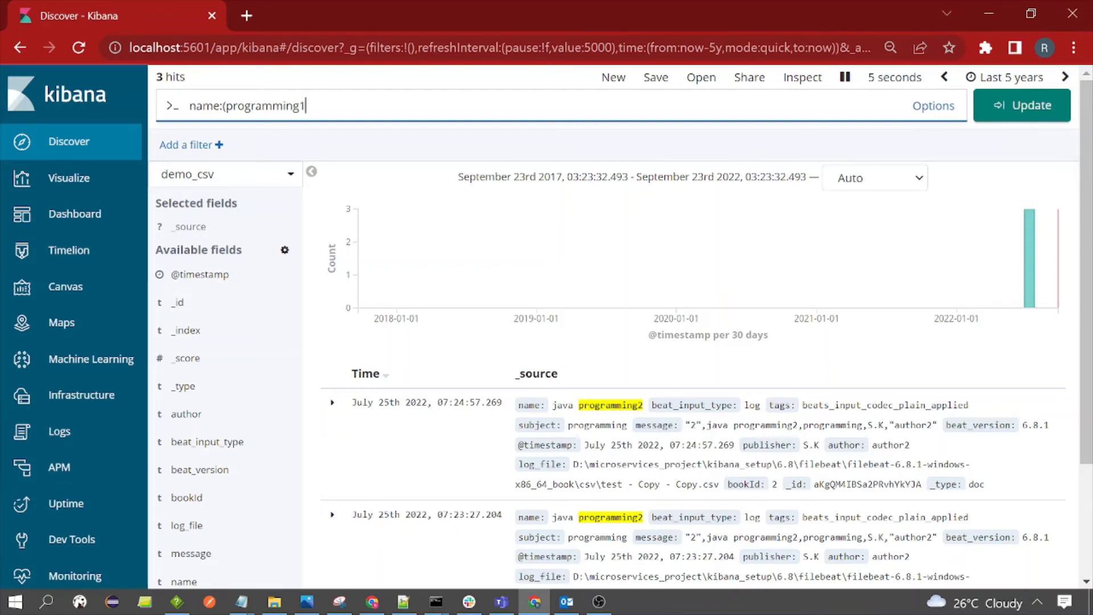
type(" AND ")
type("pr")
type("ogrammin")
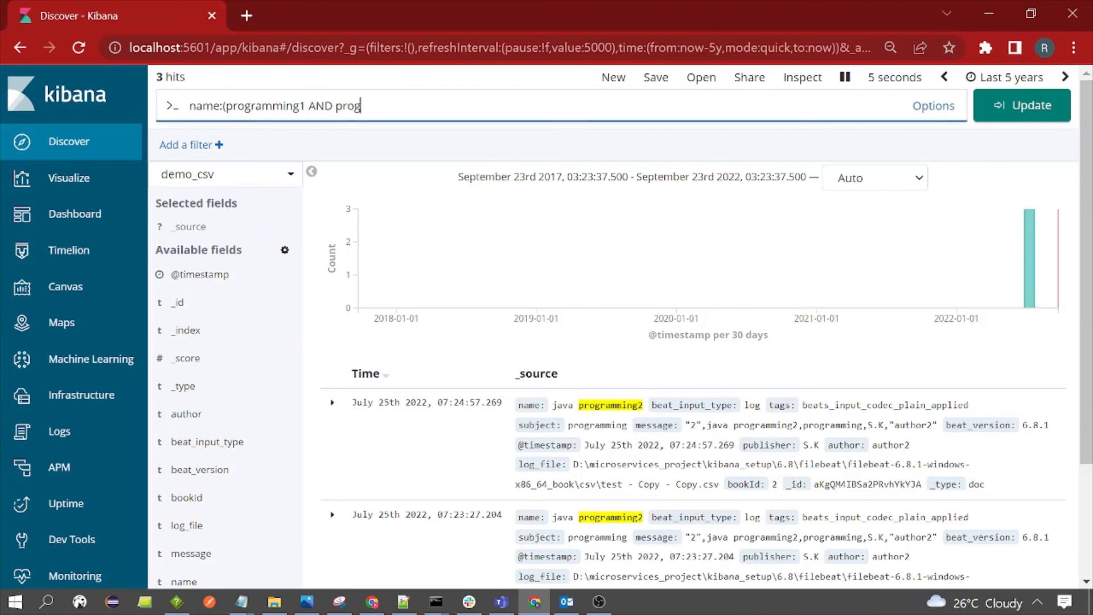
type("g4")
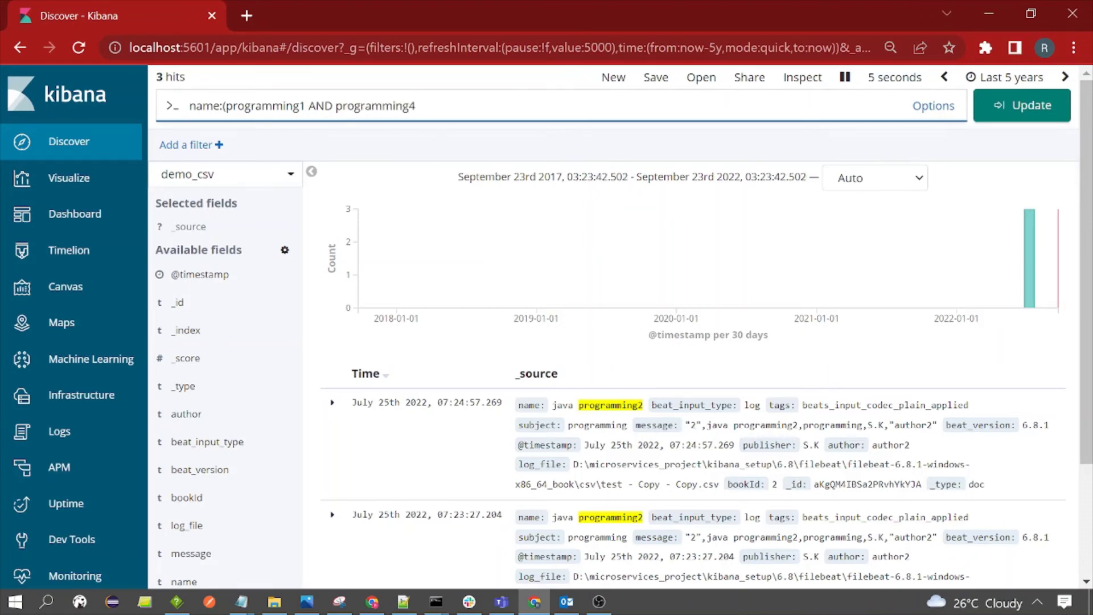
type(") OR progra")
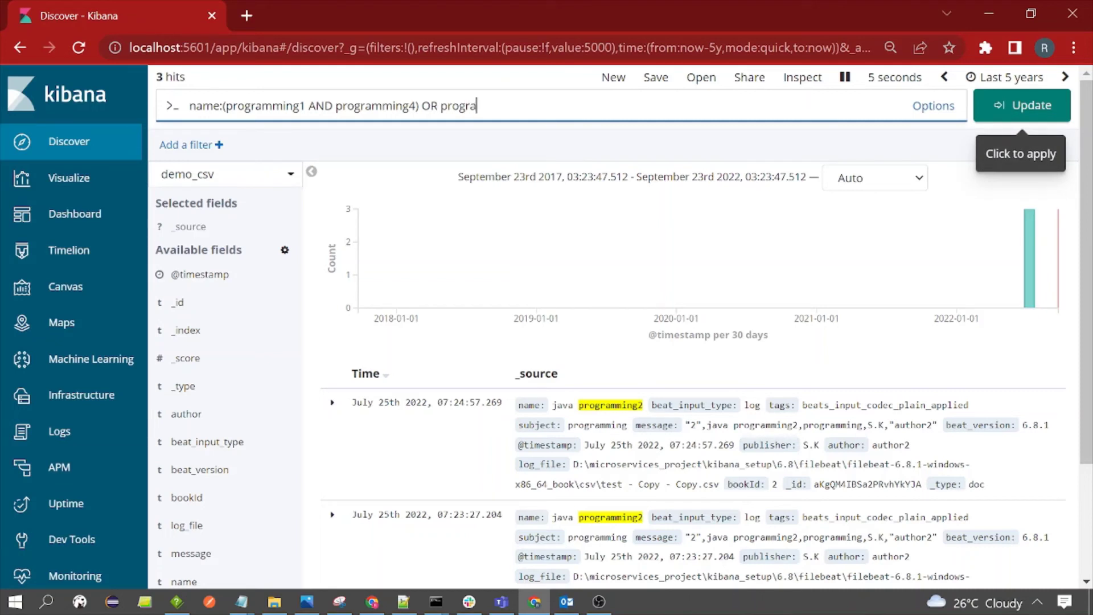
type("mming")
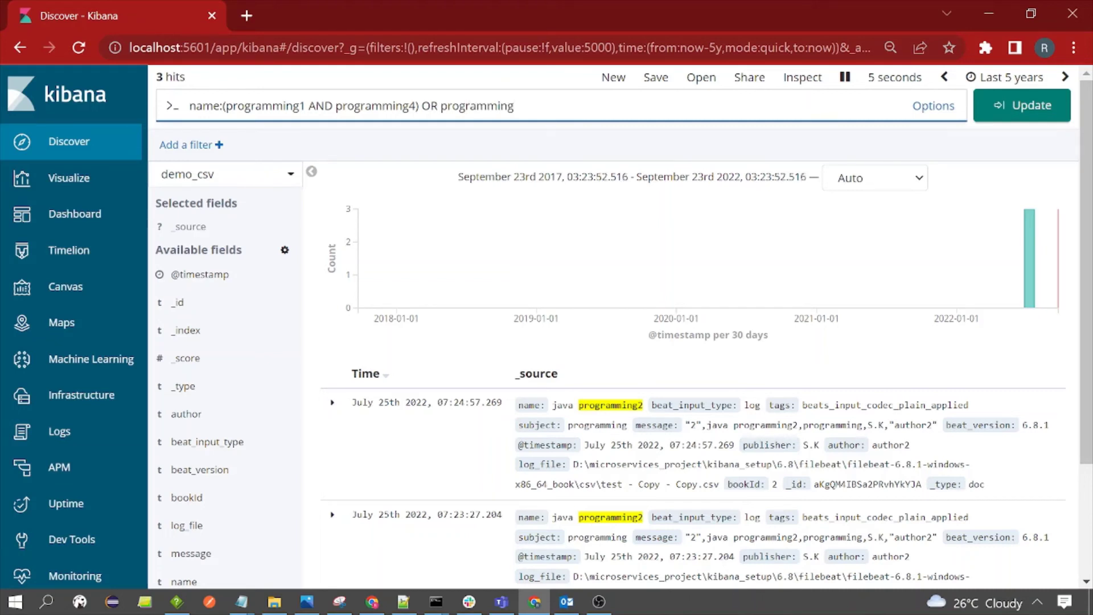
type("2)")
Add a second opening parenthesis before programming1, apply name:((programming1 AND programming4) OR programming2) and compare the matching documents with the AND group
key("Left")
key("Left")
key("Left")
key("Left")
key("Left")
key("Left")
key("Left")
key("Left")
key("Left")
key("Left")
key("Left")
key("Left")
key("Left")
key("Left")
key("Left")
key("Left")
key("Left")
key("Left")
key("Left")
key("Left")
key("Left")
key("Left")
type("(")
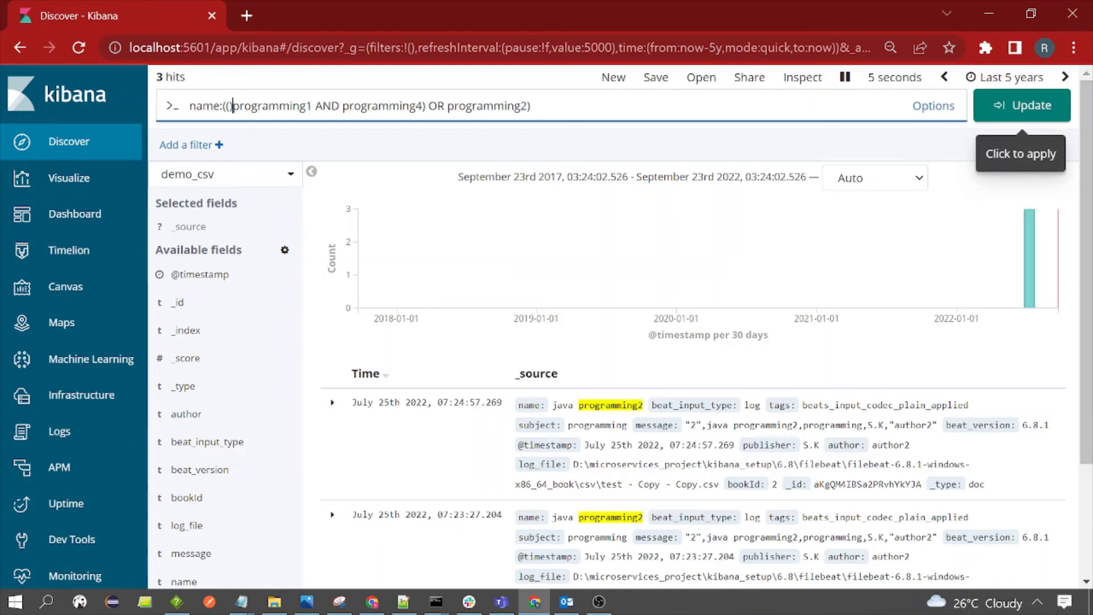
key("Return")
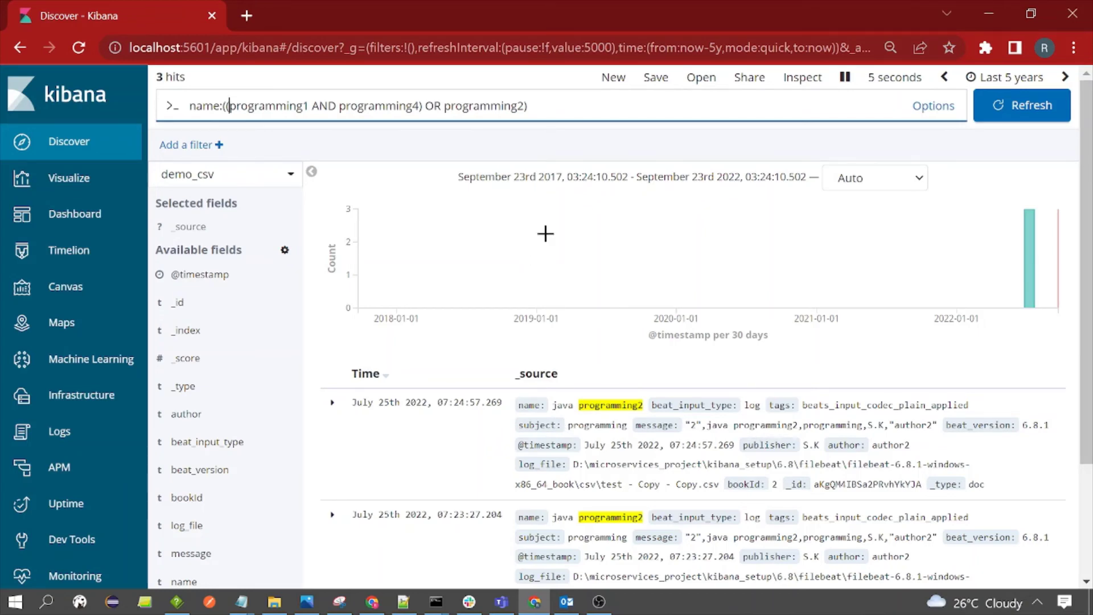
scroll(622, 424, "down", 3)
scroll(470, 151, "up", 3)
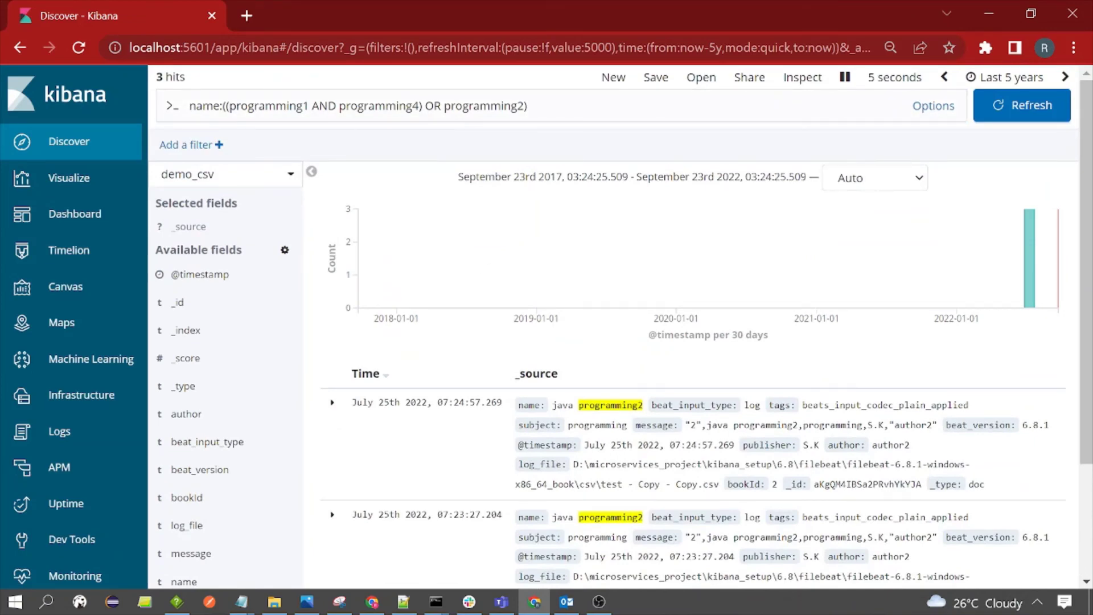
left_click_drag(228, 105, 419, 105)
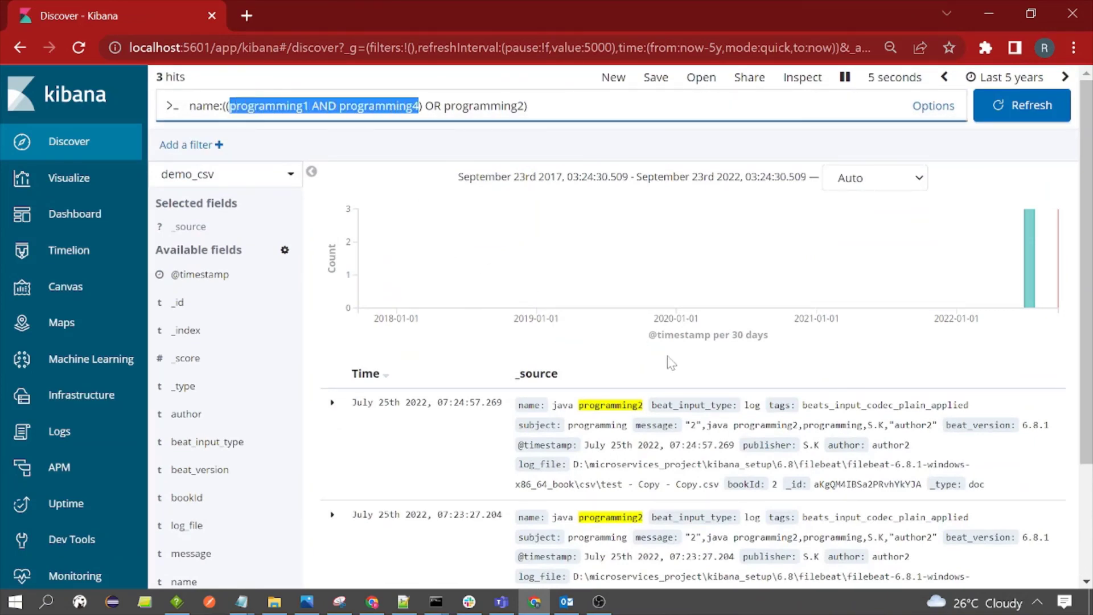
scroll(671, 363, "down", 3)
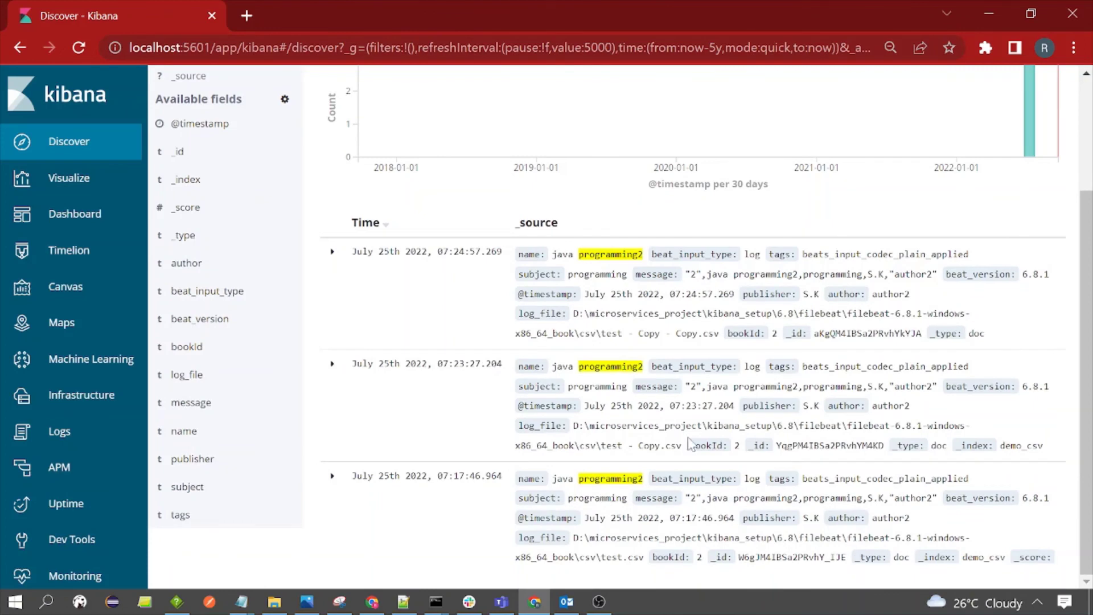
scroll(689, 443, "up", 3)
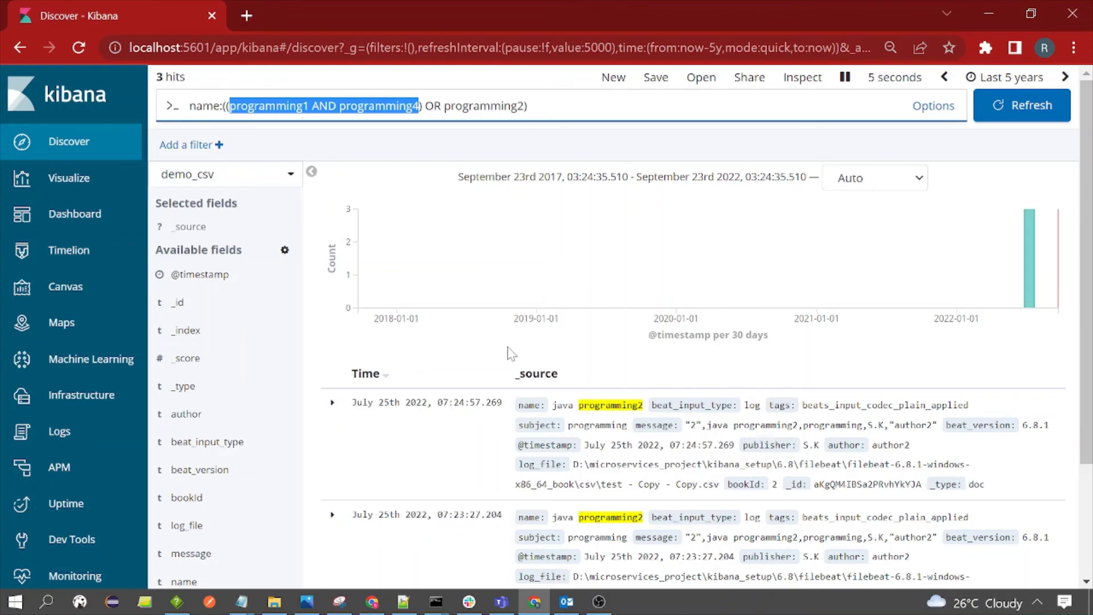
Replace programming4 with java, apply name:((programming1 AND java) OR programming2) and check the name values of the matching documents
left_click(385, 105)
double_click(385, 106)
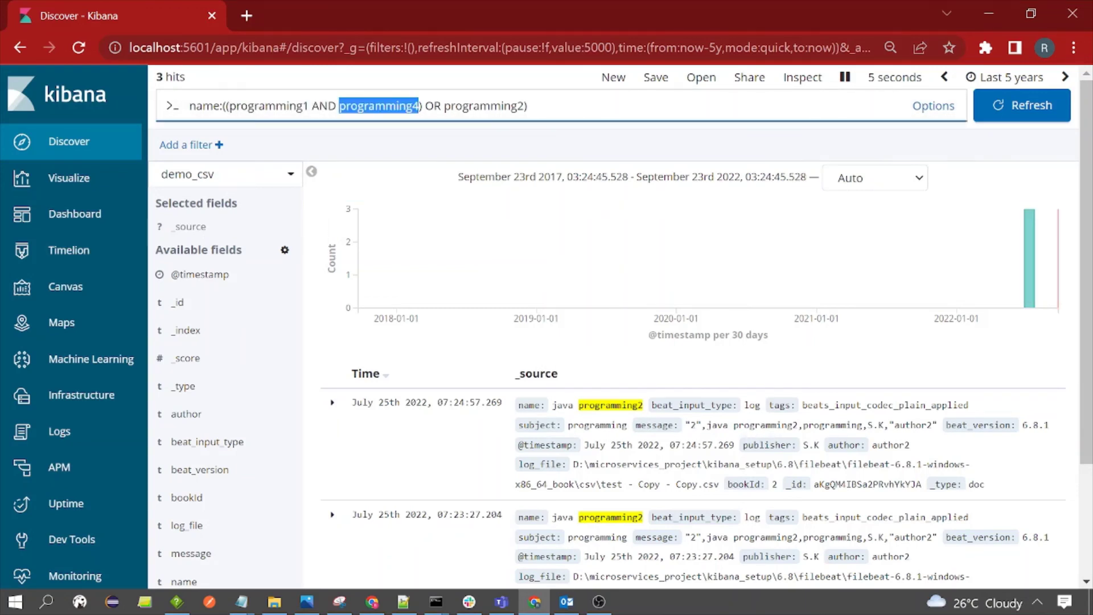
key("BackSpace")
type("jav")
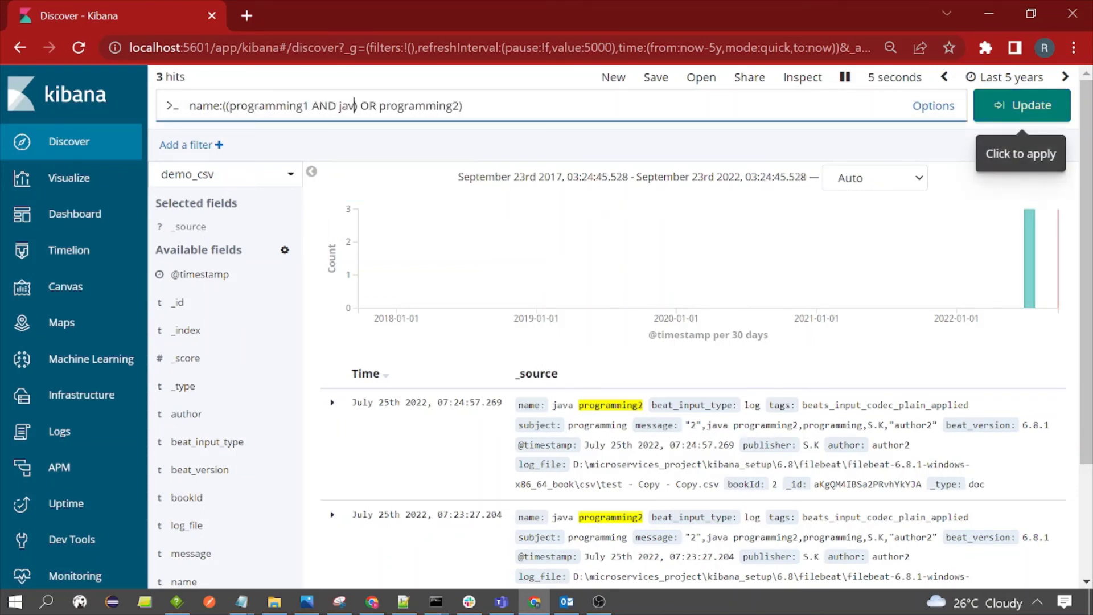
type("a")
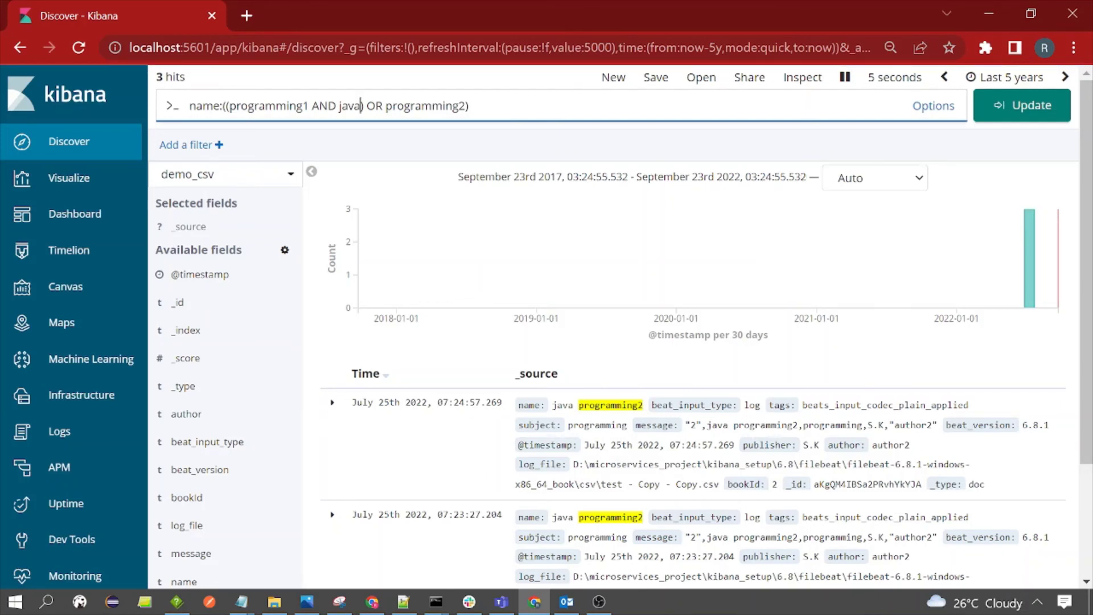
key("Return")
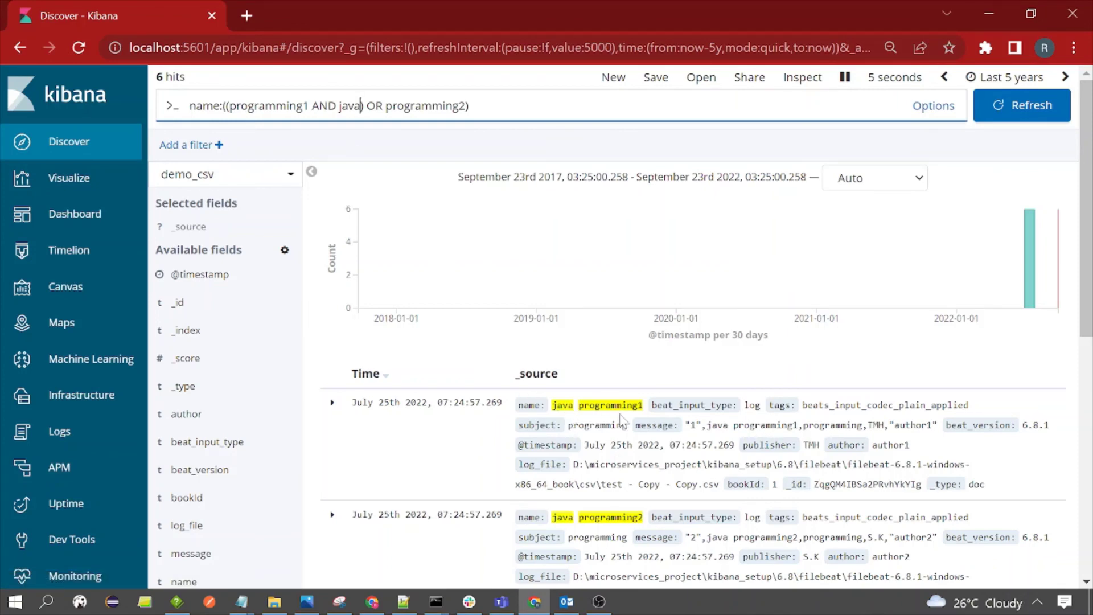
scroll(637, 420, "down", 4)
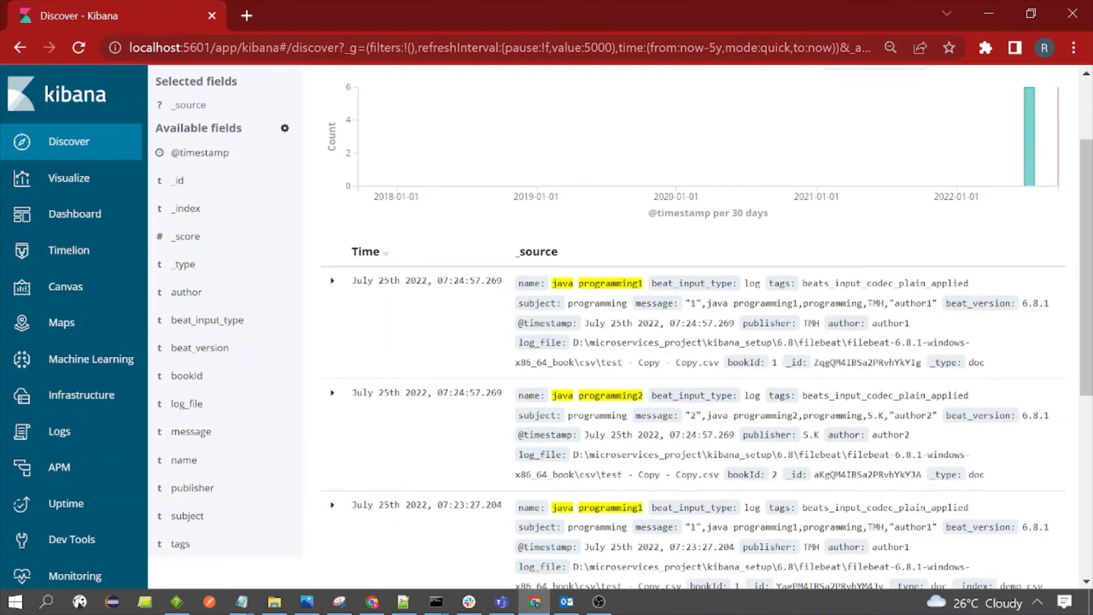
scroll(637, 420, "down", 2)
scroll(603, 300, "up", 6)
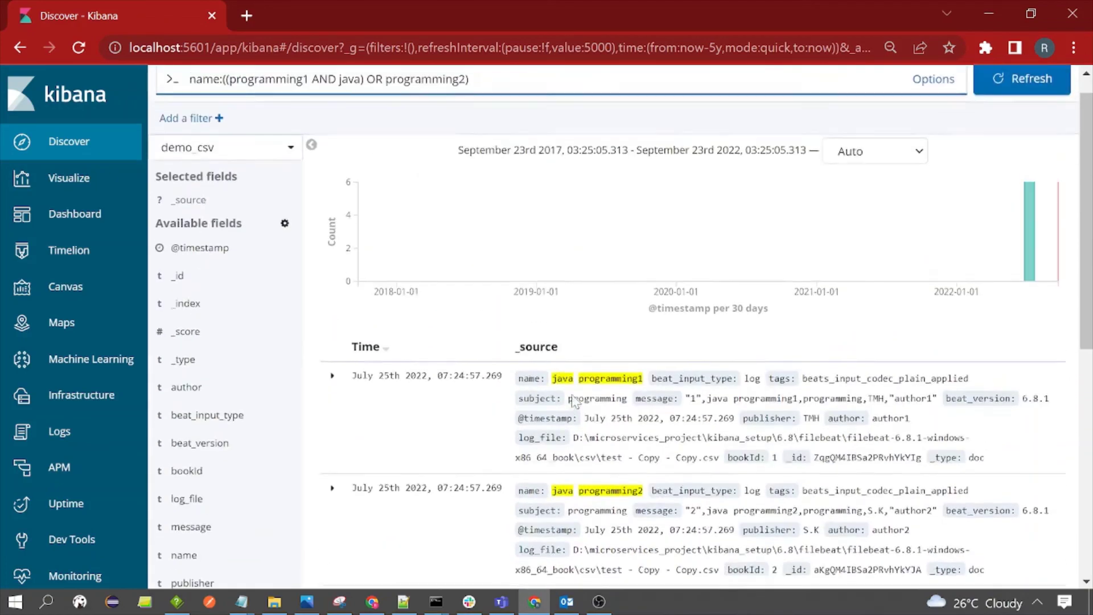
scroll(640, 452, "down", 5)
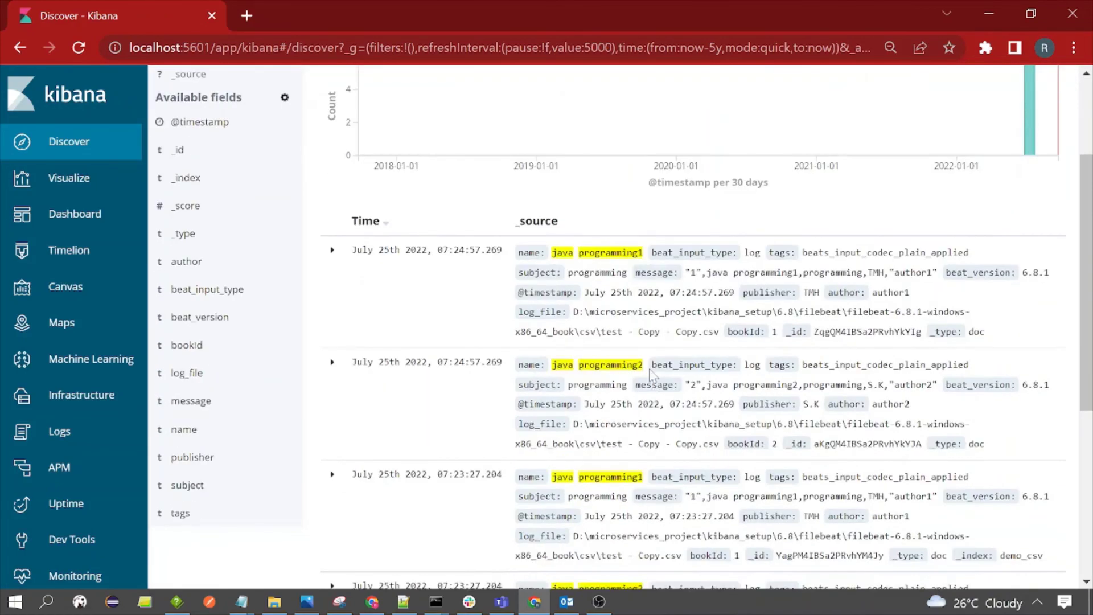
scroll(641, 452, "down", 2)
scroll(640, 453, "up", 8)
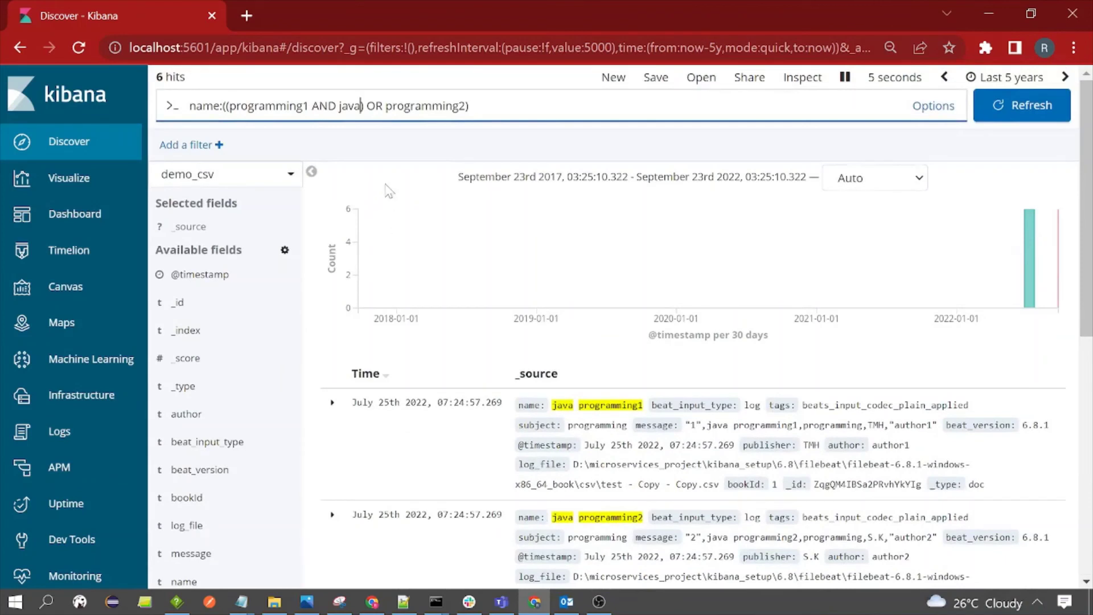